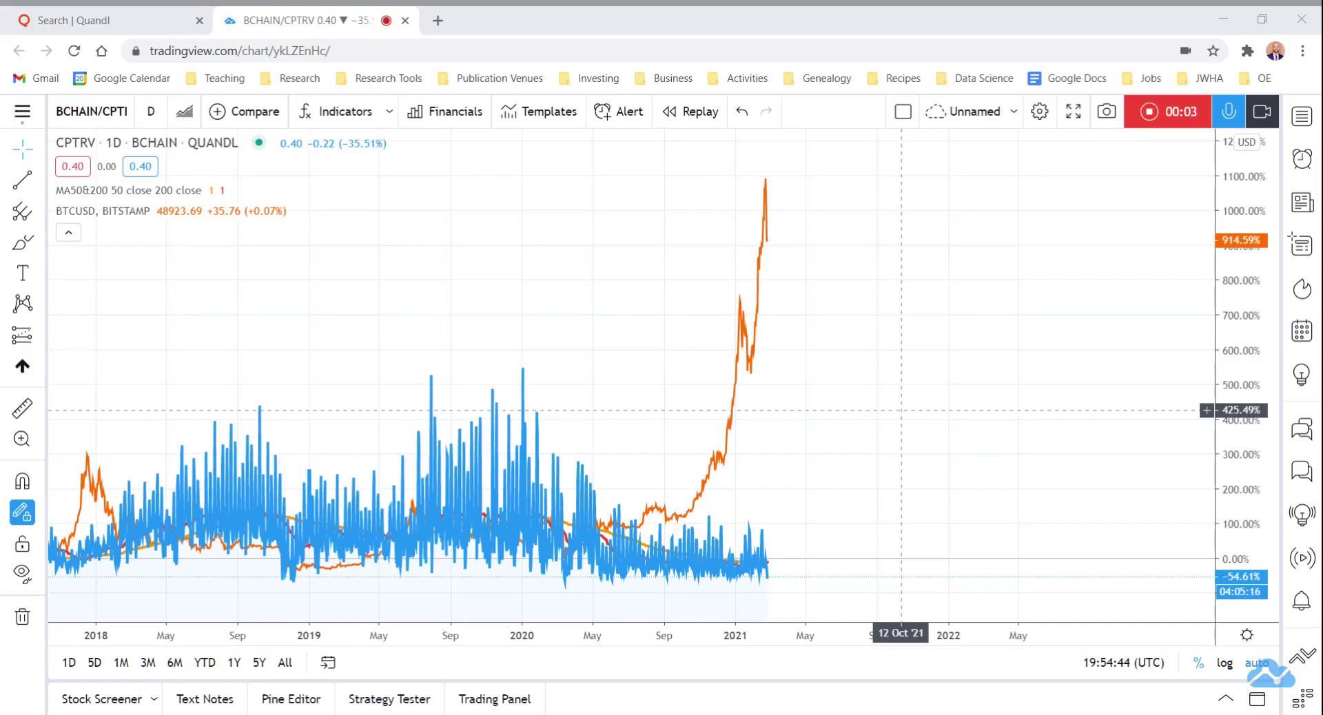
# Step: Pan the CPTRV vs BTCUSD chart back to late 2017, then switch to the Quandl tab
pyautogui.moveTo(884, 452); pyautogui.dragTo(918, 452)
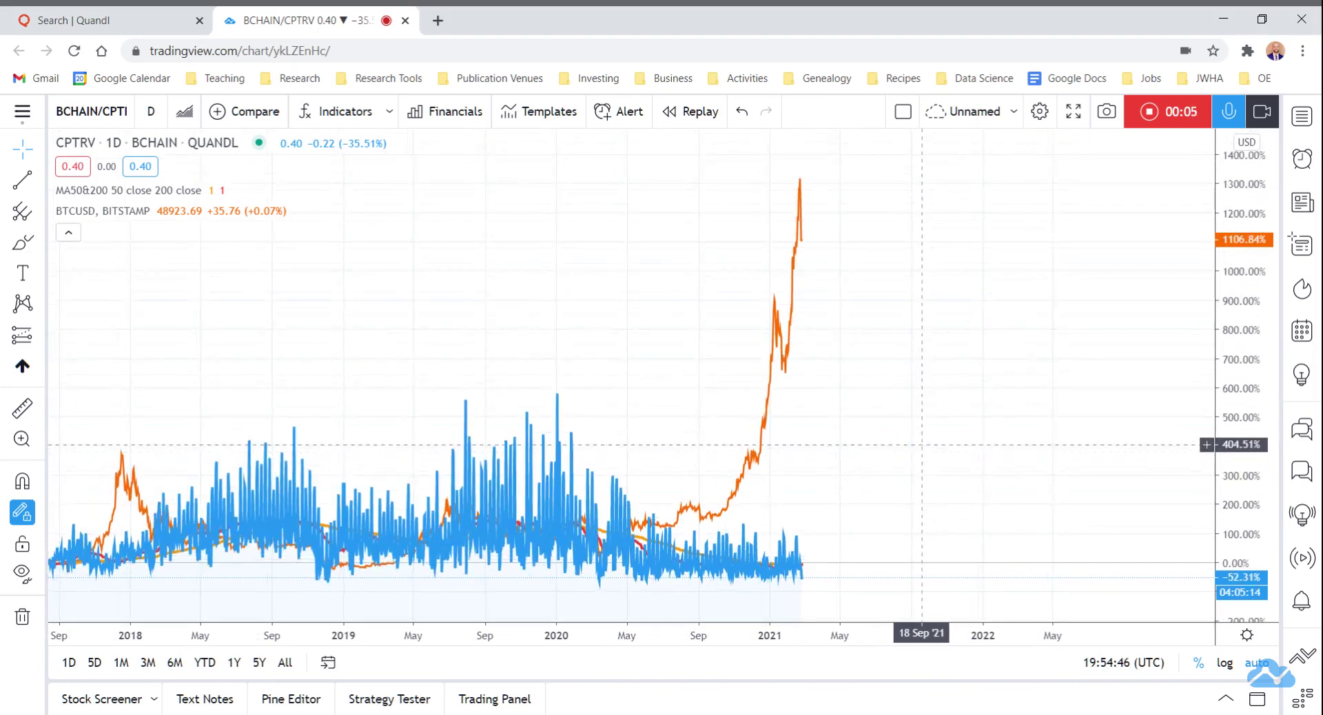
pyautogui.moveTo(886, 499); pyautogui.dragTo(1009, 481)
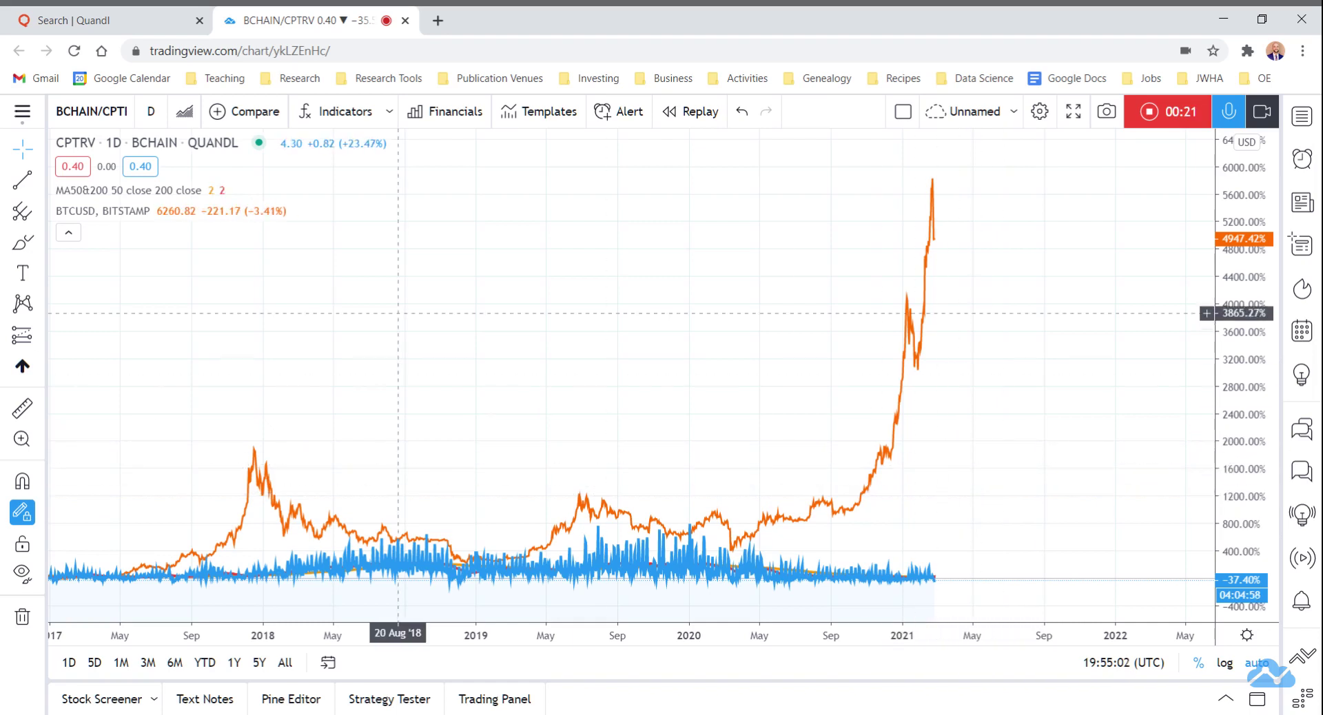
pyautogui.click(132, 28)
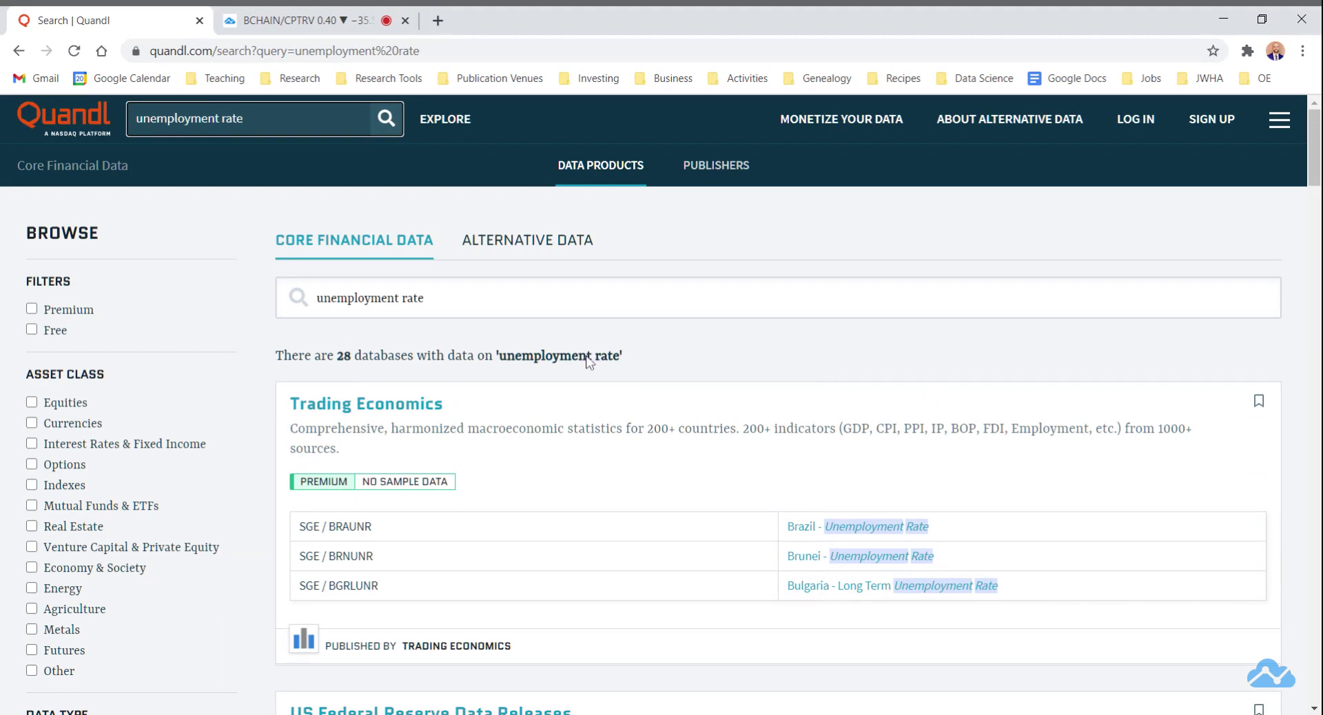
# Step: Search Quandl for 'bitcoin transaction fees' and open Blockchain's Bitcoin Cost % of Transaction Volume (BCHAIN/CPTRV)
pyautogui.moveTo(209, 118); pyautogui.dragTo(182, 160)
pyautogui.write('bi')
pyautogui.press('BackSpace')
pyautogui.press('BackSpace')
pyautogui.write('bitcoin transaction fe')
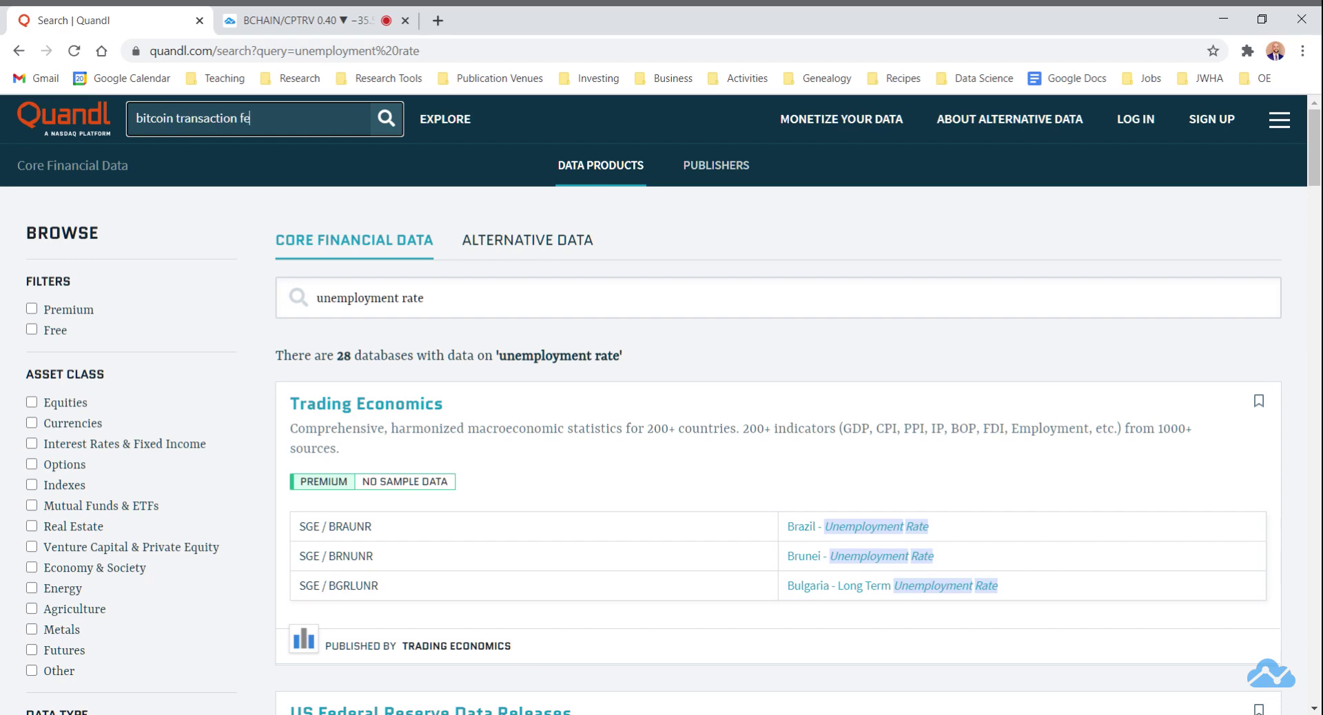
pyautogui.write('s')
pyautogui.press('Return')
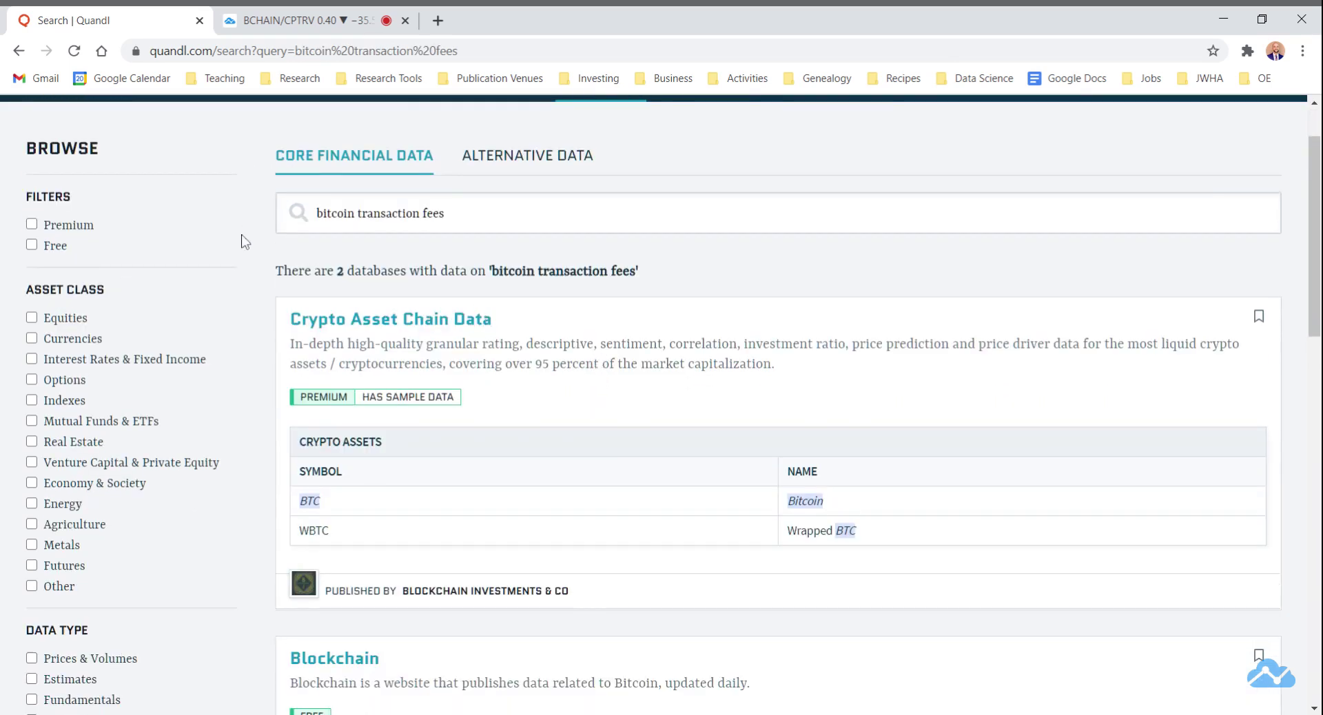
pyautogui.scroll(-6, 531, 358)
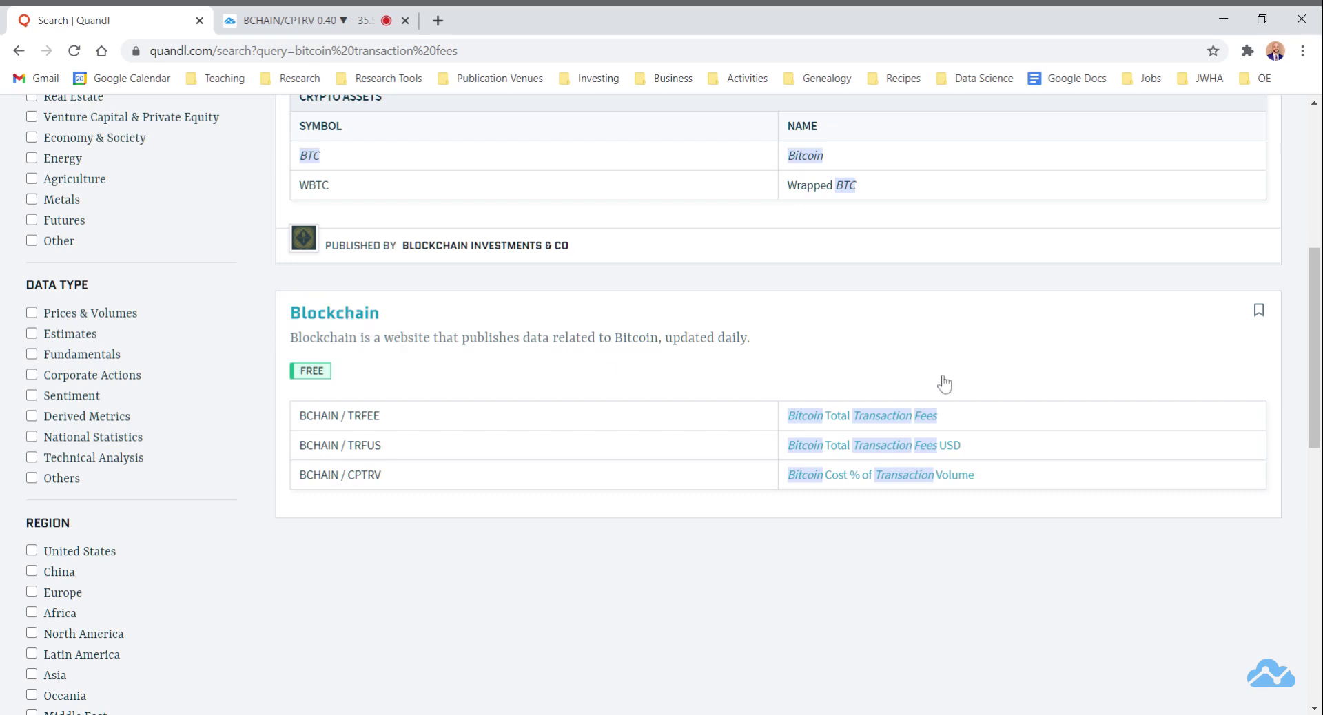
pyautogui.click(938, 483)
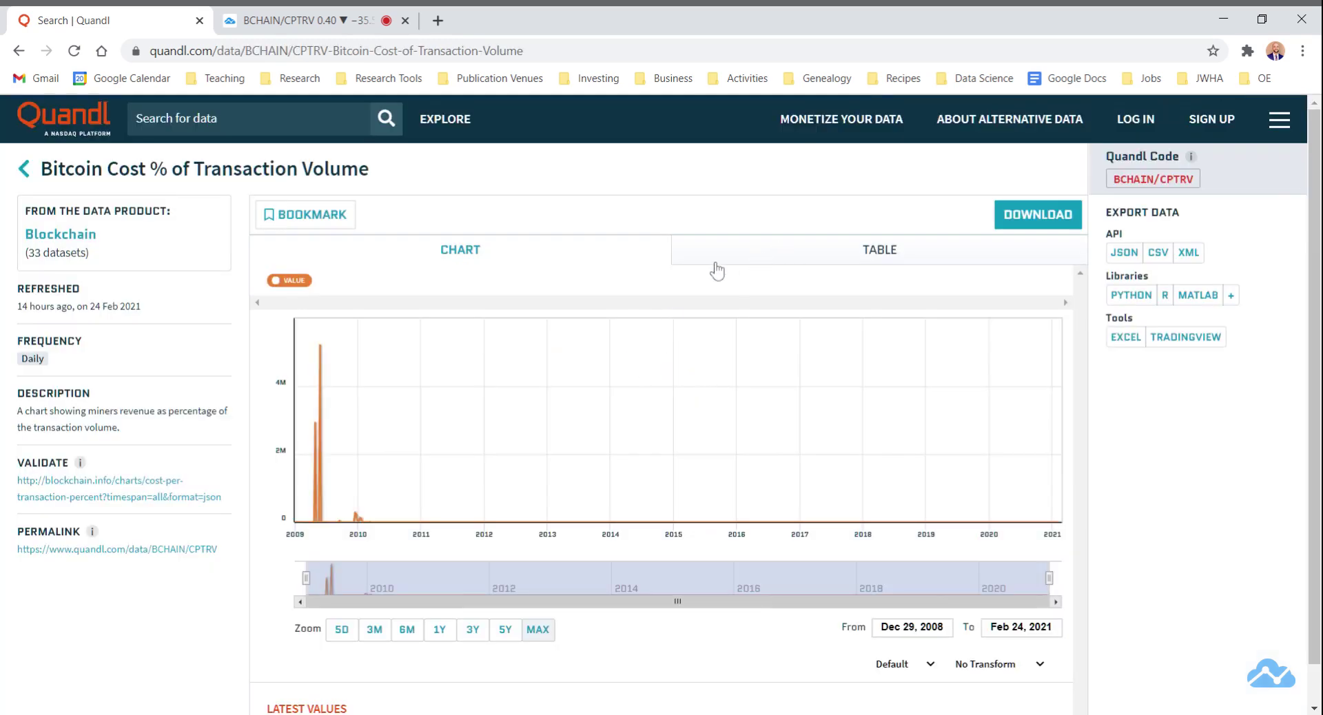
# Step: Narrow the CPTRV chart to Jun 16, 2017–Feb 24, 2021, then return to the existing TradingView chart
pyautogui.scroll(-1, 721, 274)
pyautogui.moveTo(306, 535); pyautogui.dragTo(823, 523)
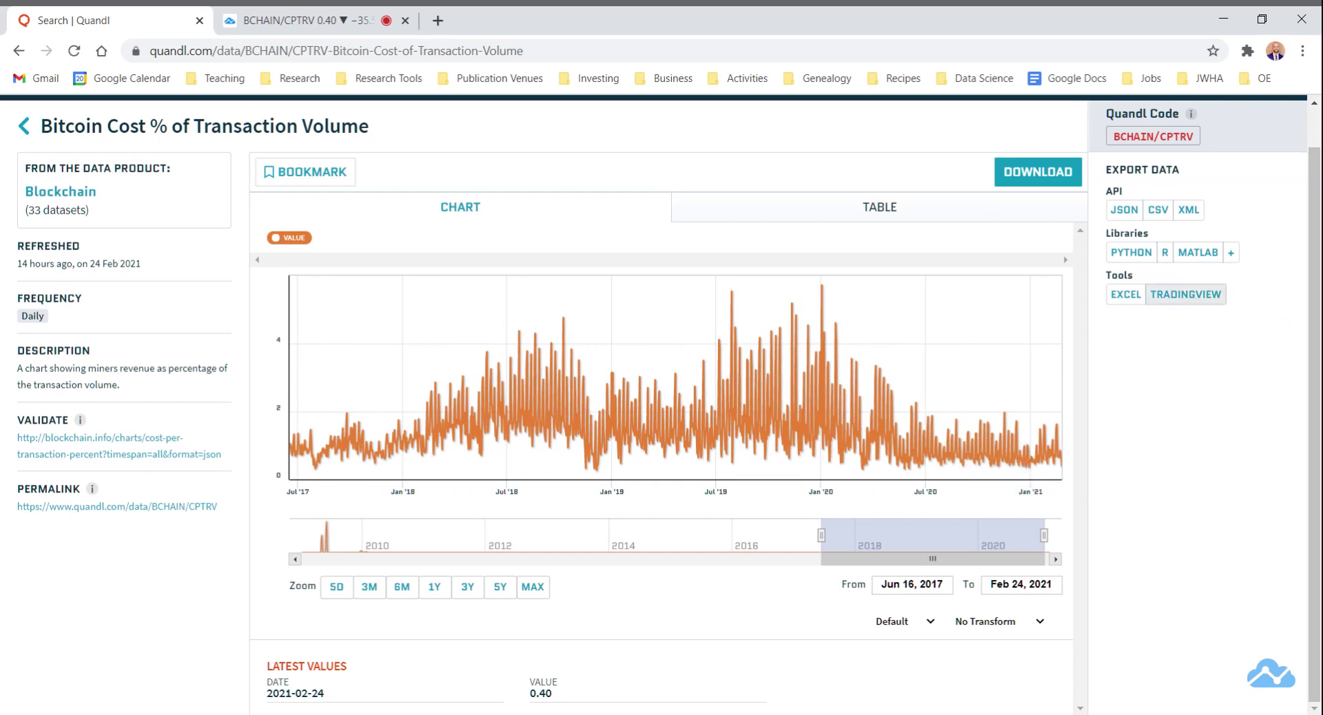
pyautogui.click(1197, 298)
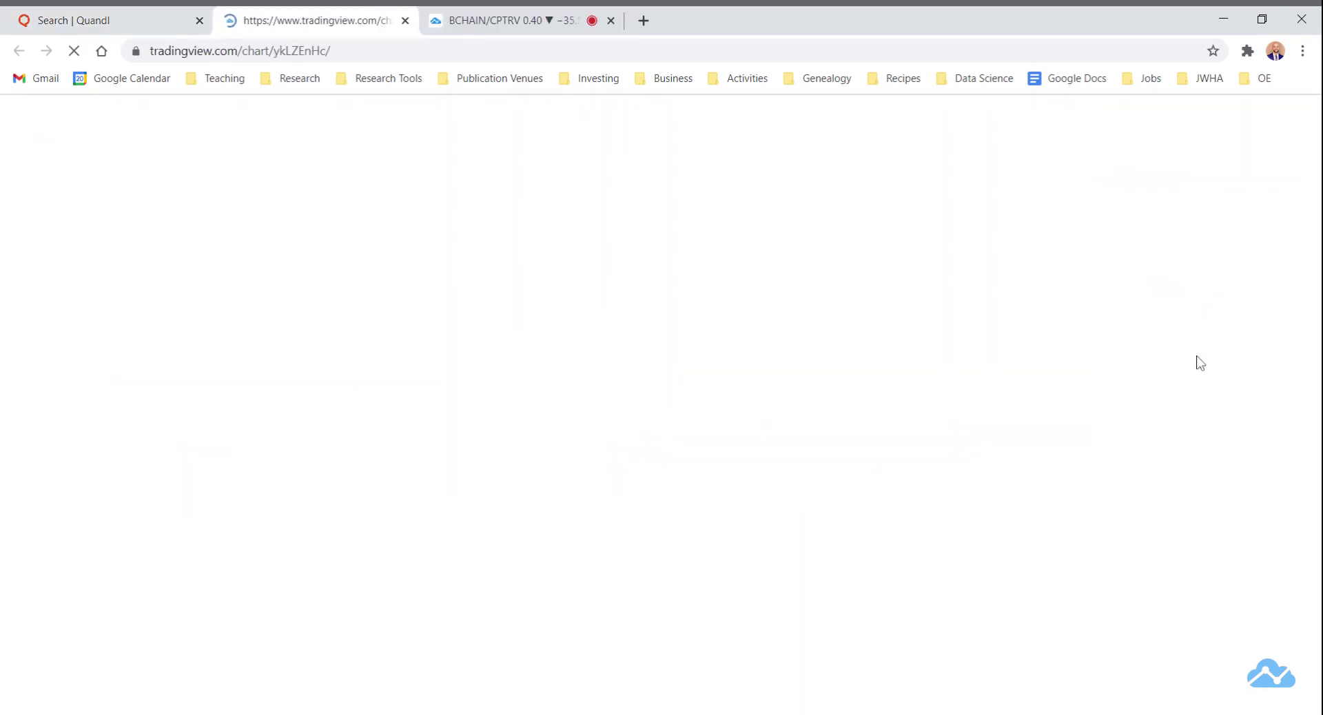
pyautogui.click(405, 20)
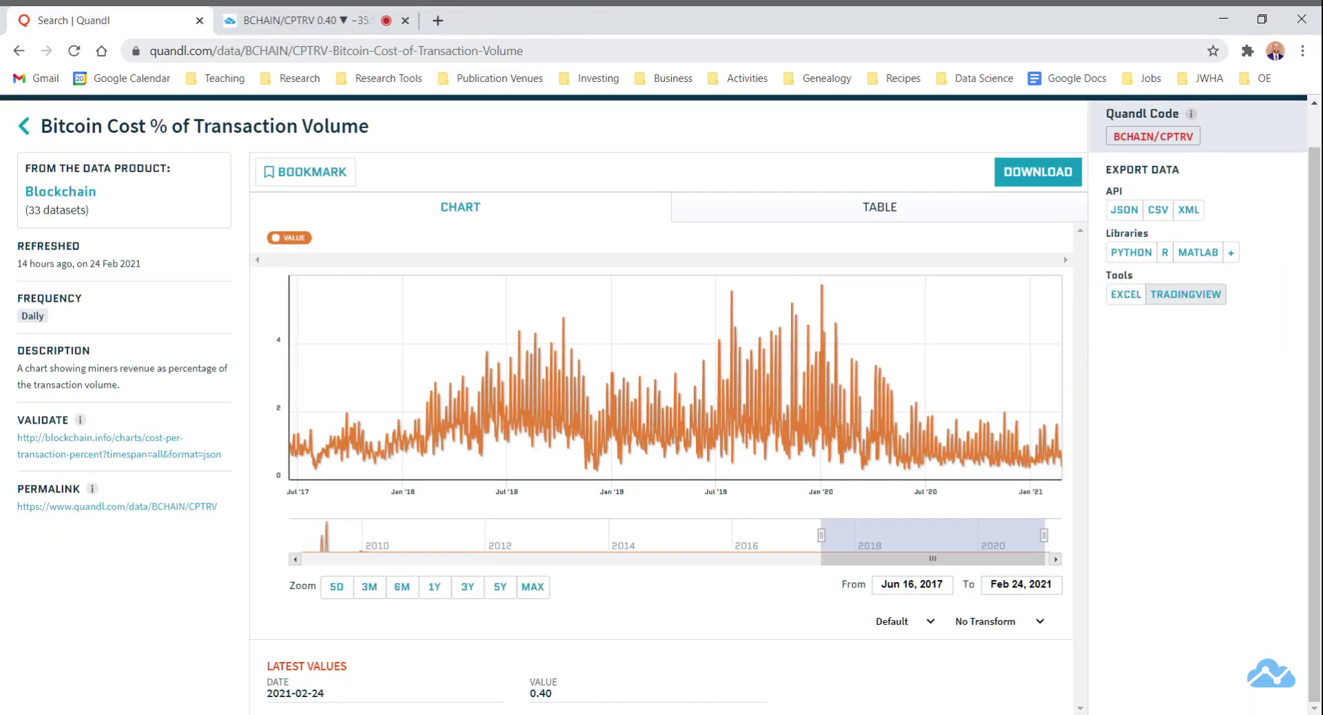
pyautogui.click(308, 31)
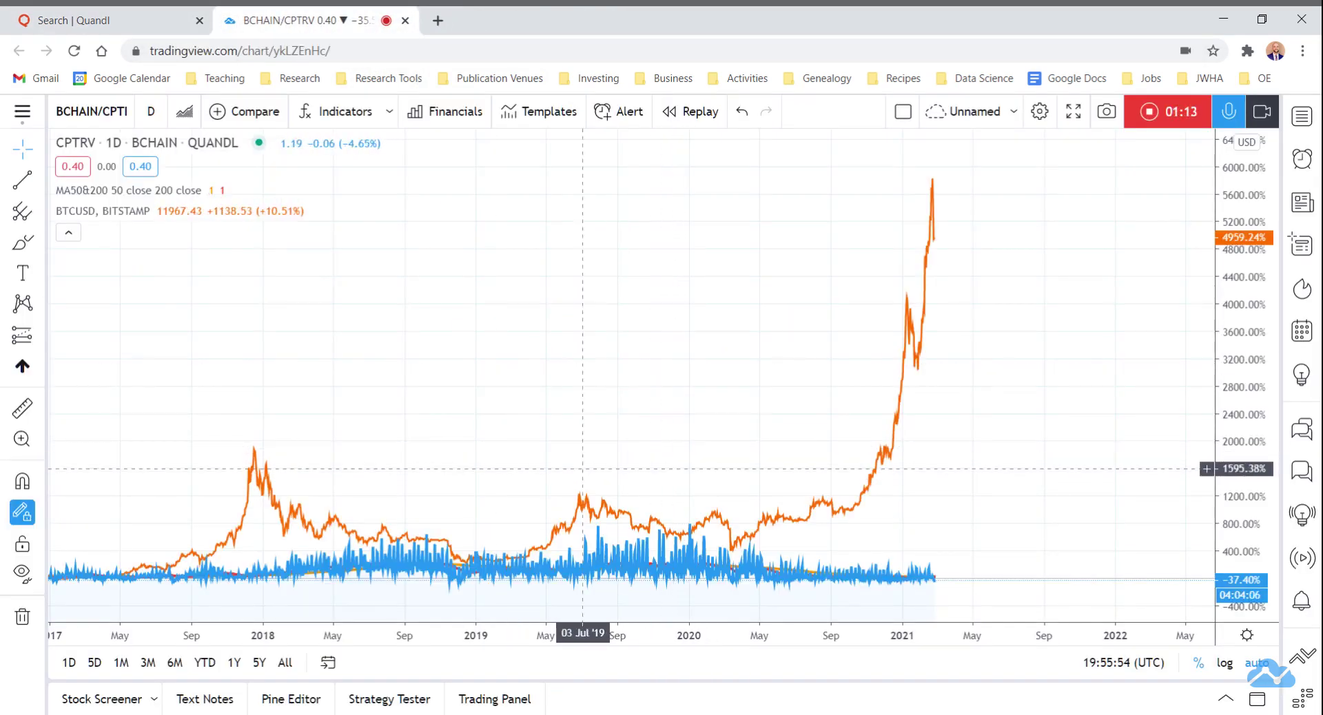
# Step: Hide the blue CPTRV series through its right-click menu
pyautogui.scroll(2, 527, 417)
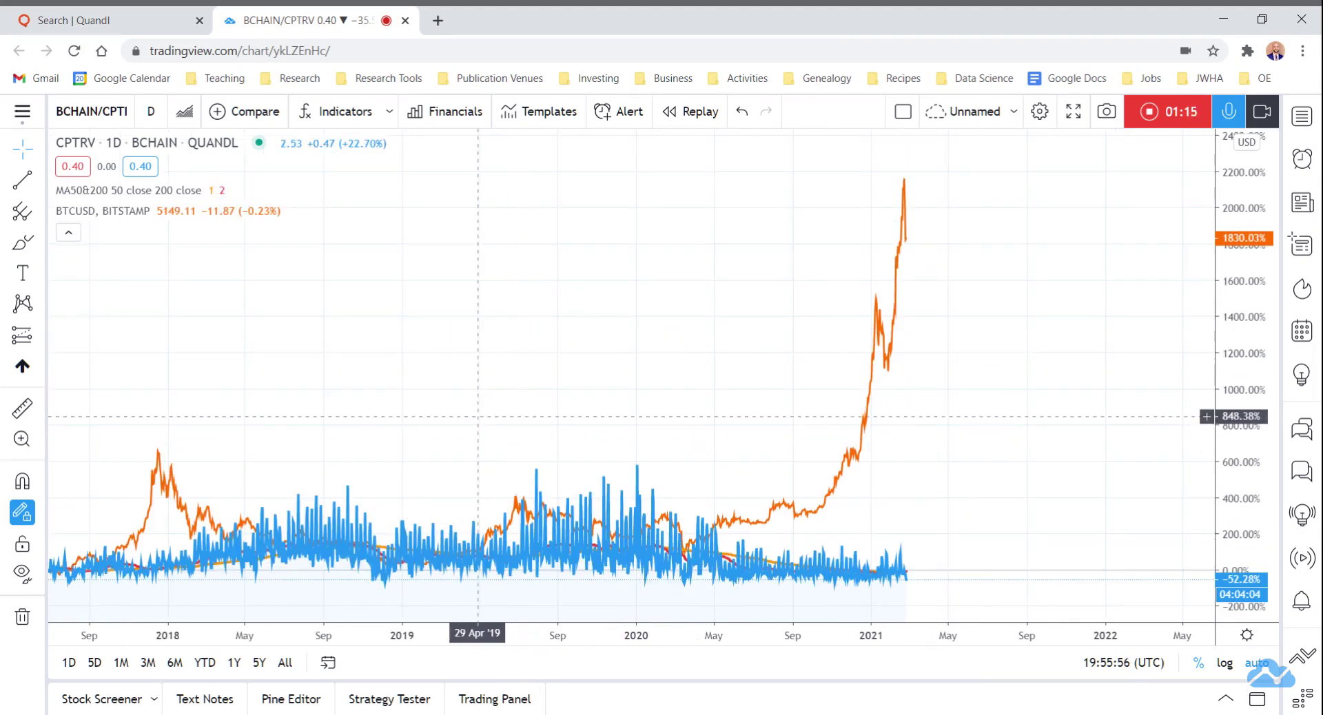
pyautogui.hscroll(1, 520, 414)
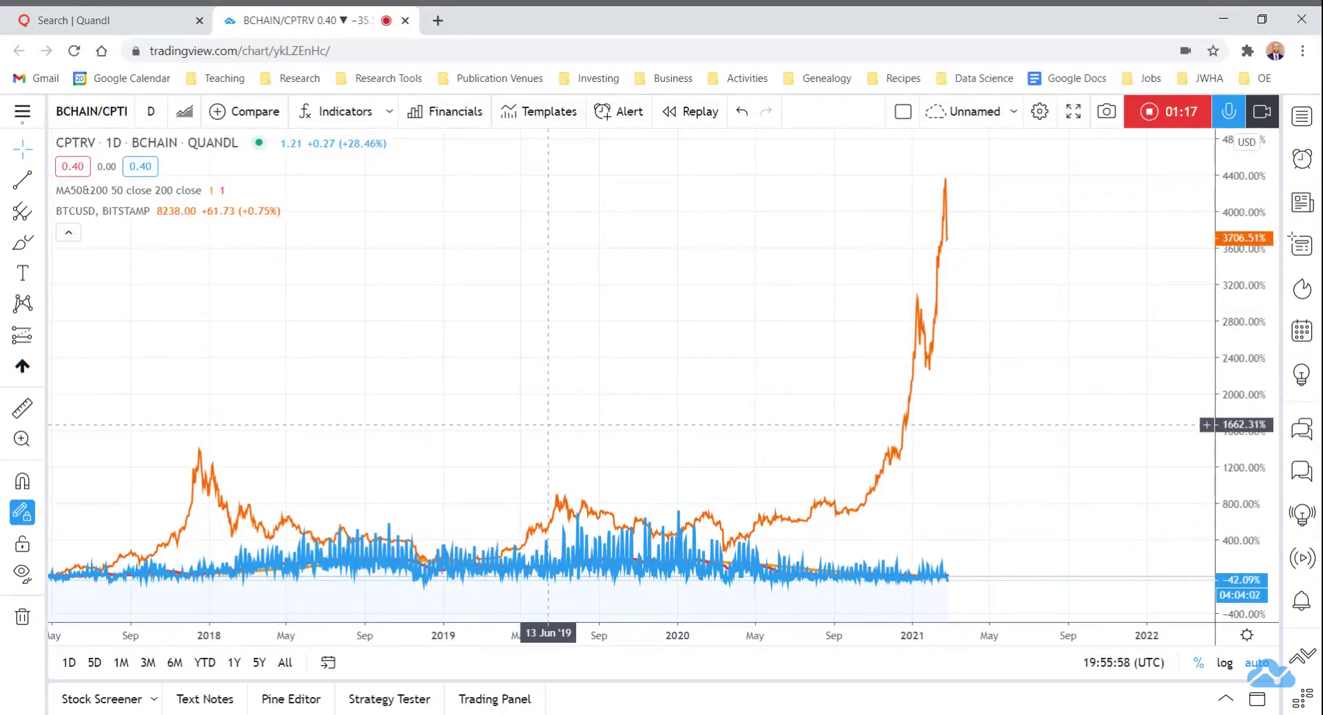
pyautogui.click(581, 552)
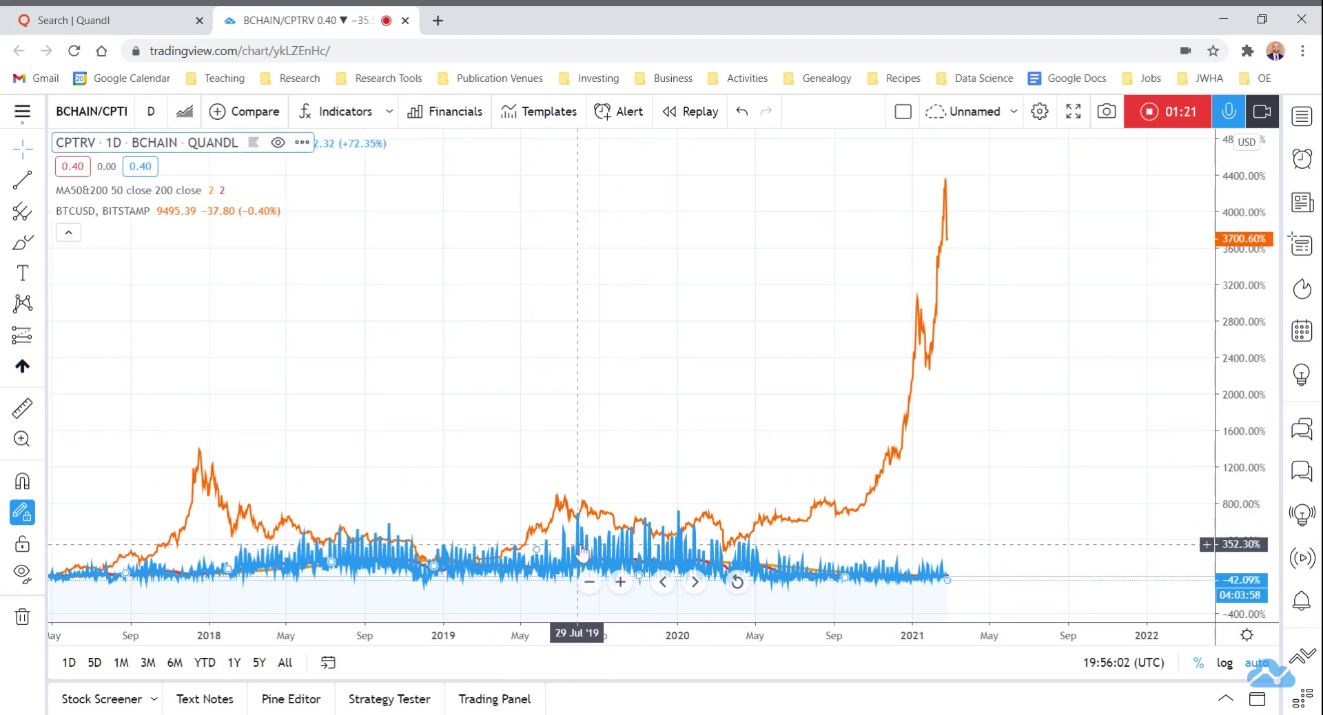
pyautogui.rightClick(582, 551)
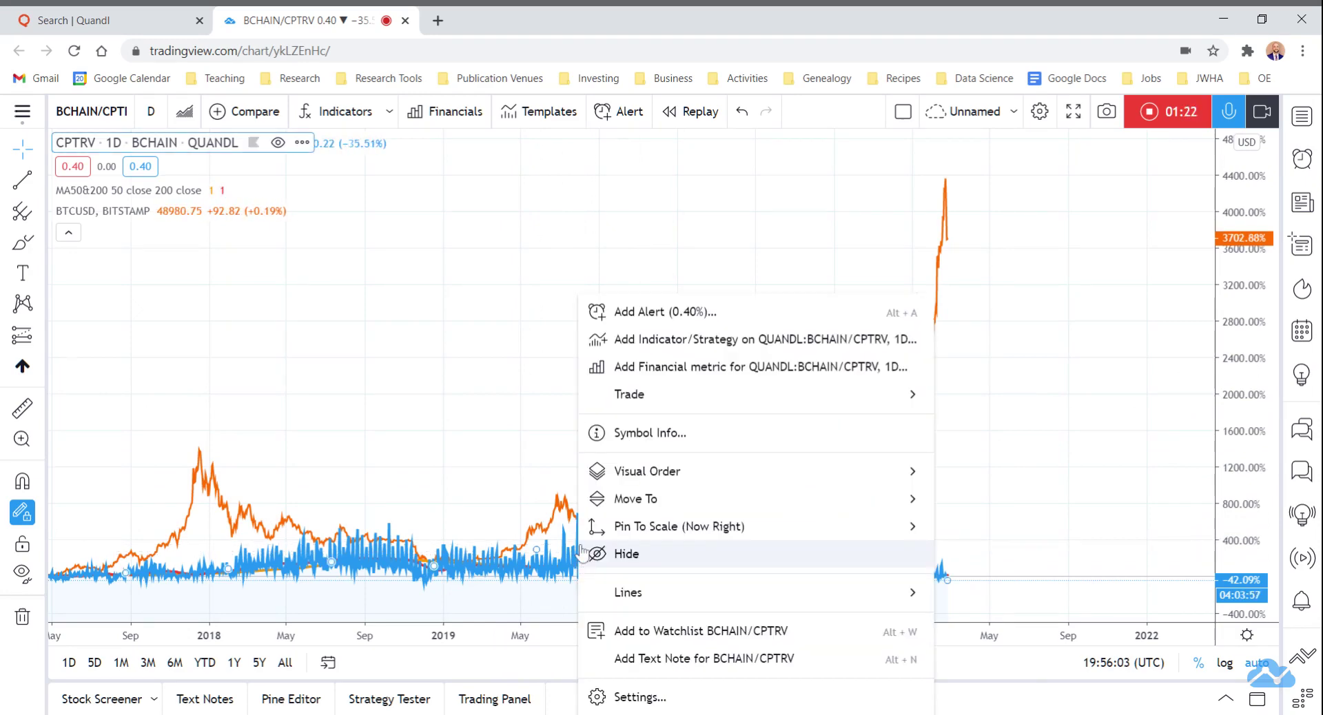
pyautogui.click(627, 554)
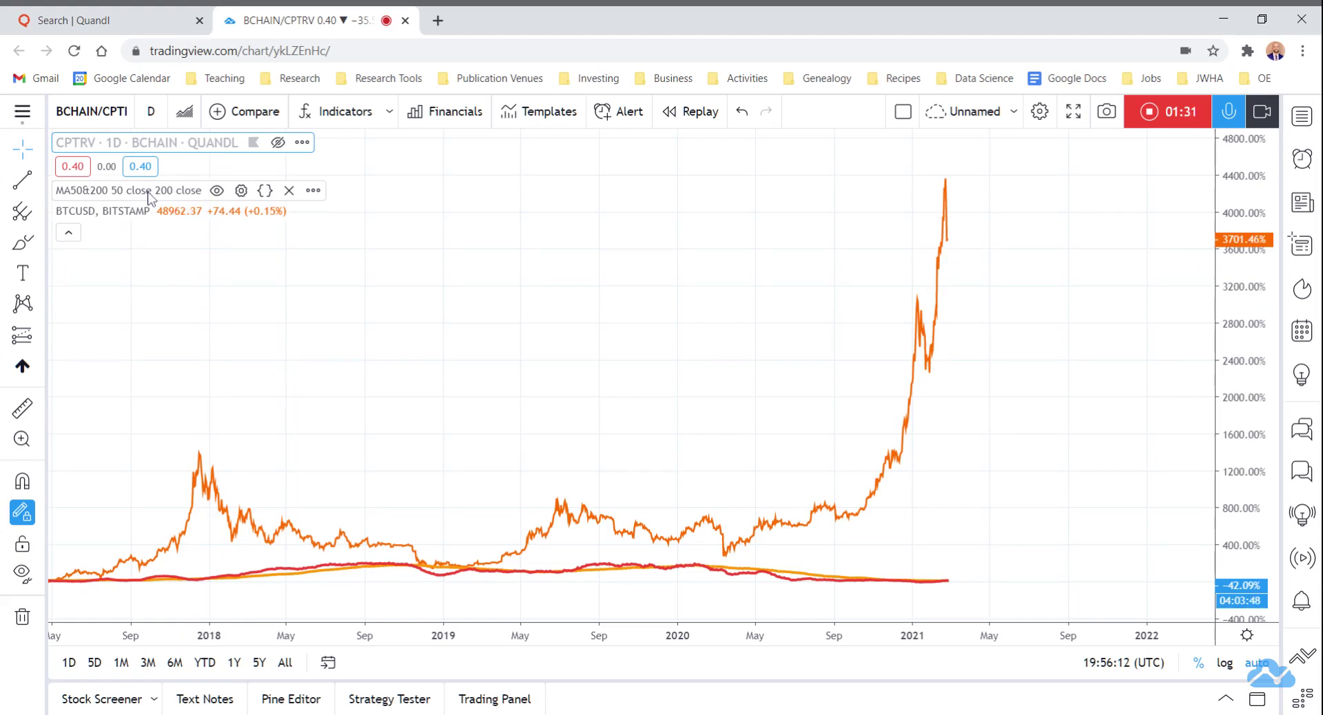
# Step: Pan the chart back to show earlier dates
pyautogui.scroll(1, 689, 572)
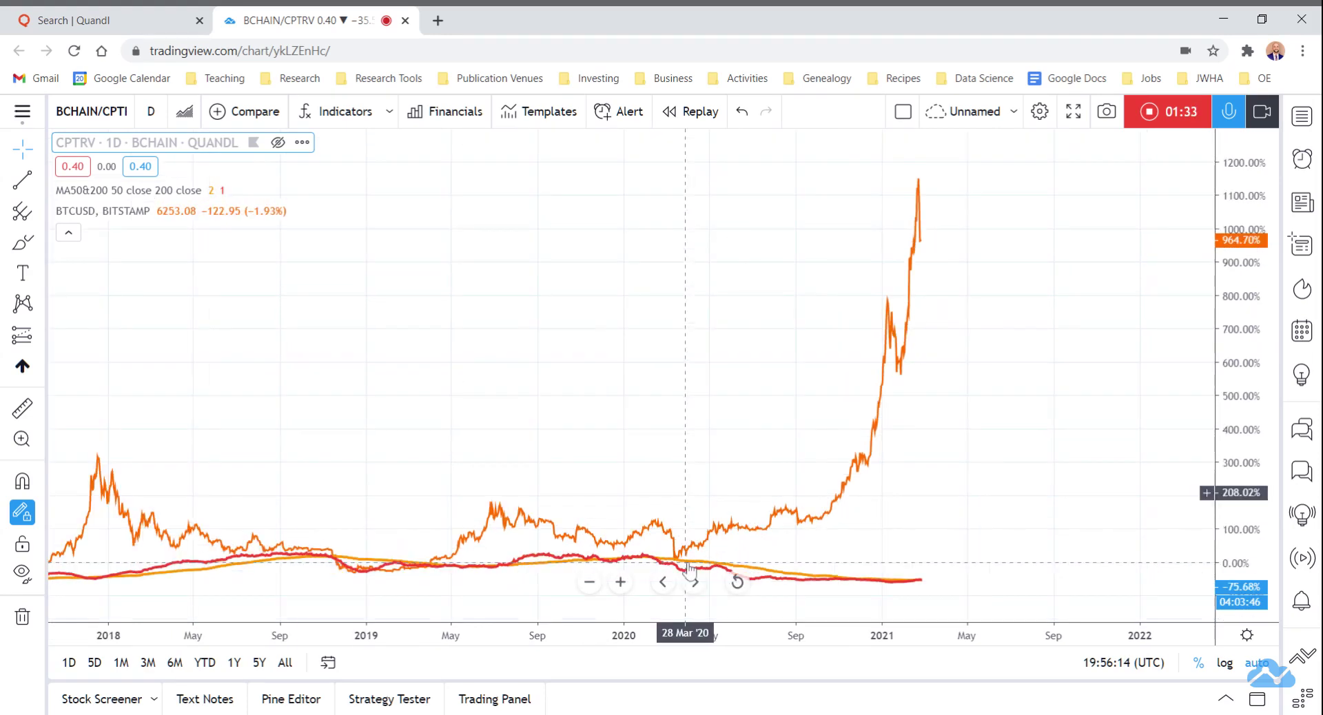
pyautogui.hscroll(-3, 629, 544)
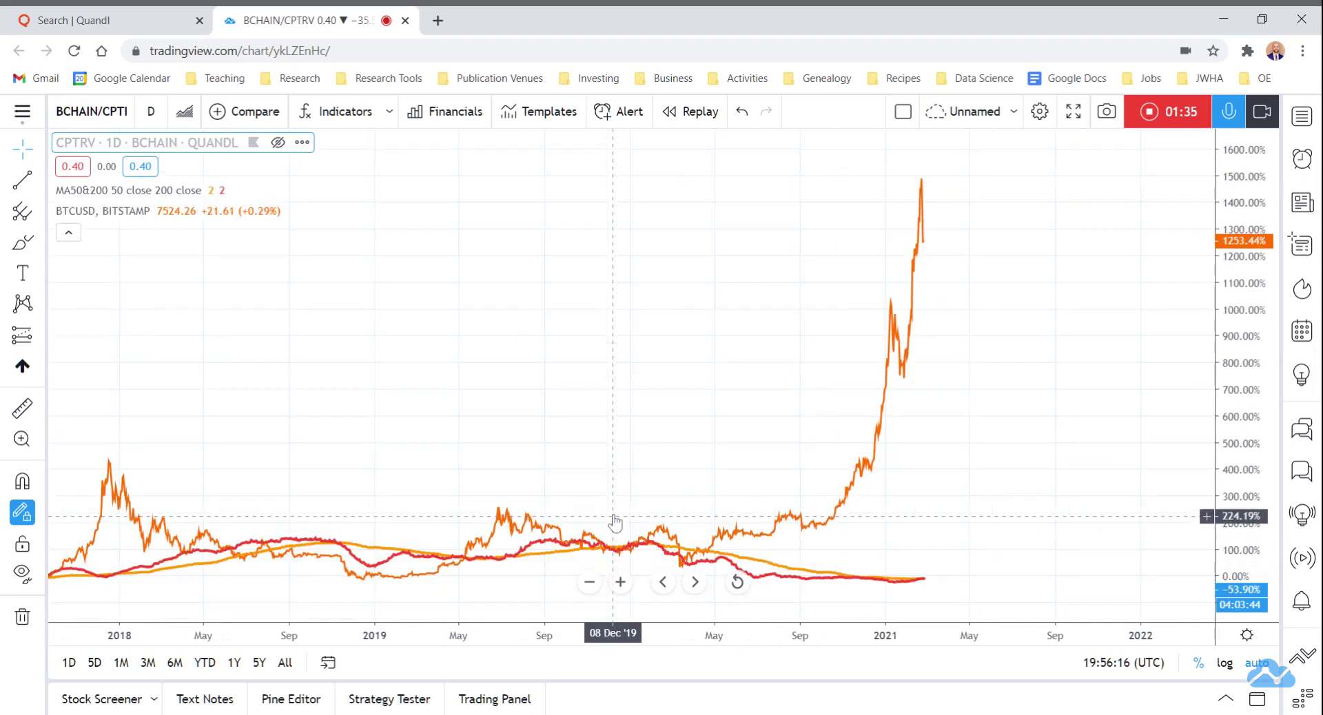
pyautogui.moveTo(496, 420); pyautogui.dragTo(510, 420)
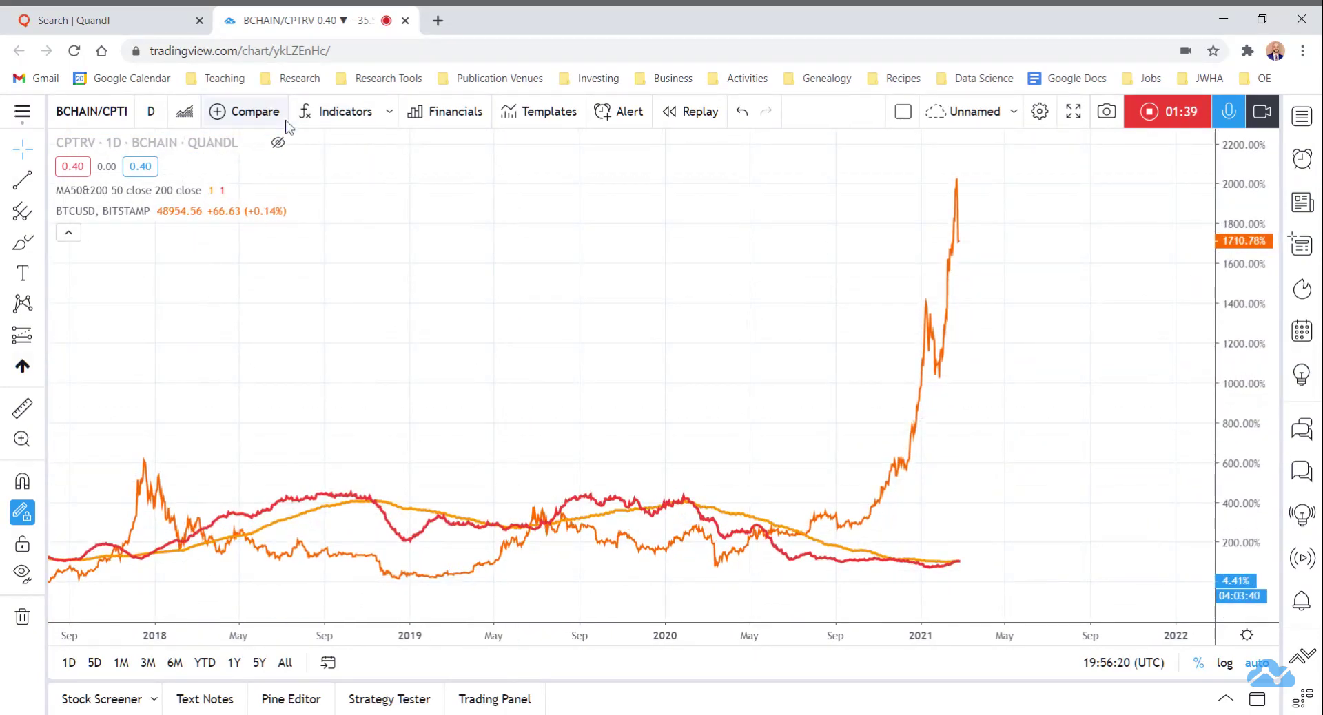
# Step: Check the compared symbols, then change the BTCUSD line colour from orange to blue in its Style settings
pyautogui.click(255, 111)
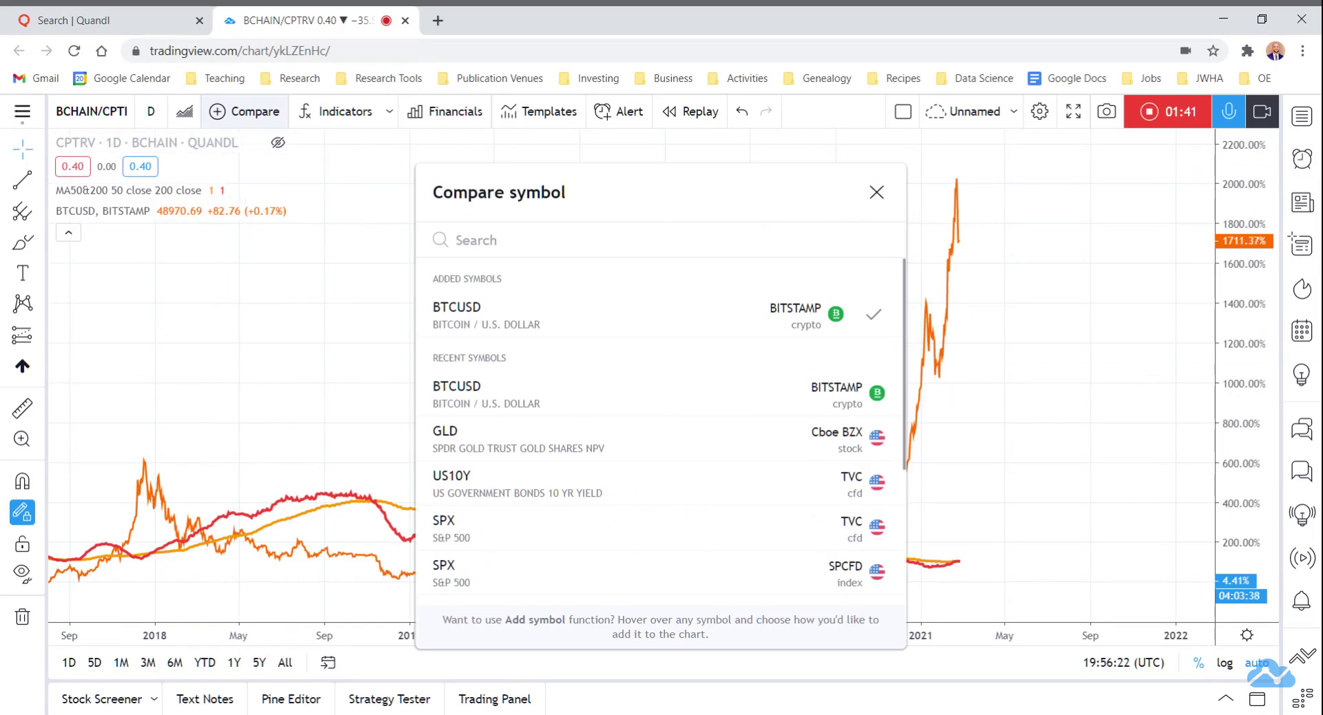
pyautogui.click(251, 346)
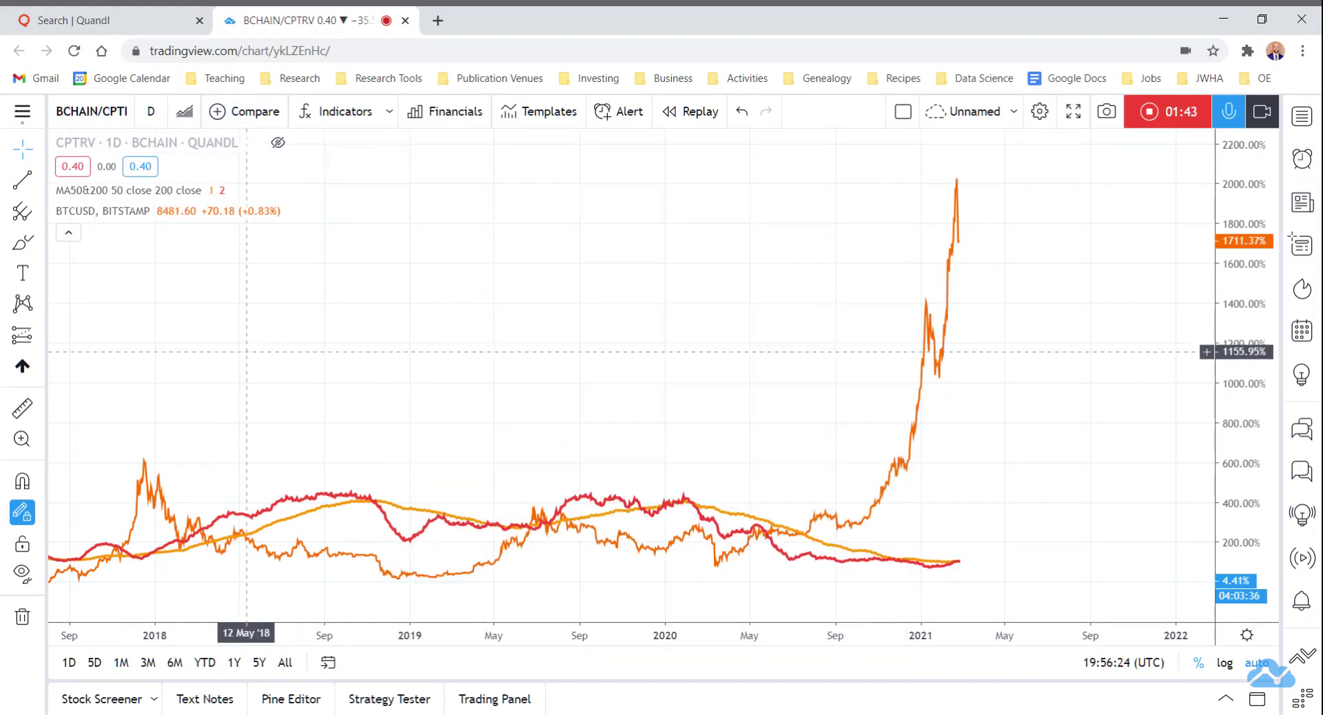
pyautogui.click(929, 334)
pyautogui.rightClick(930, 336)
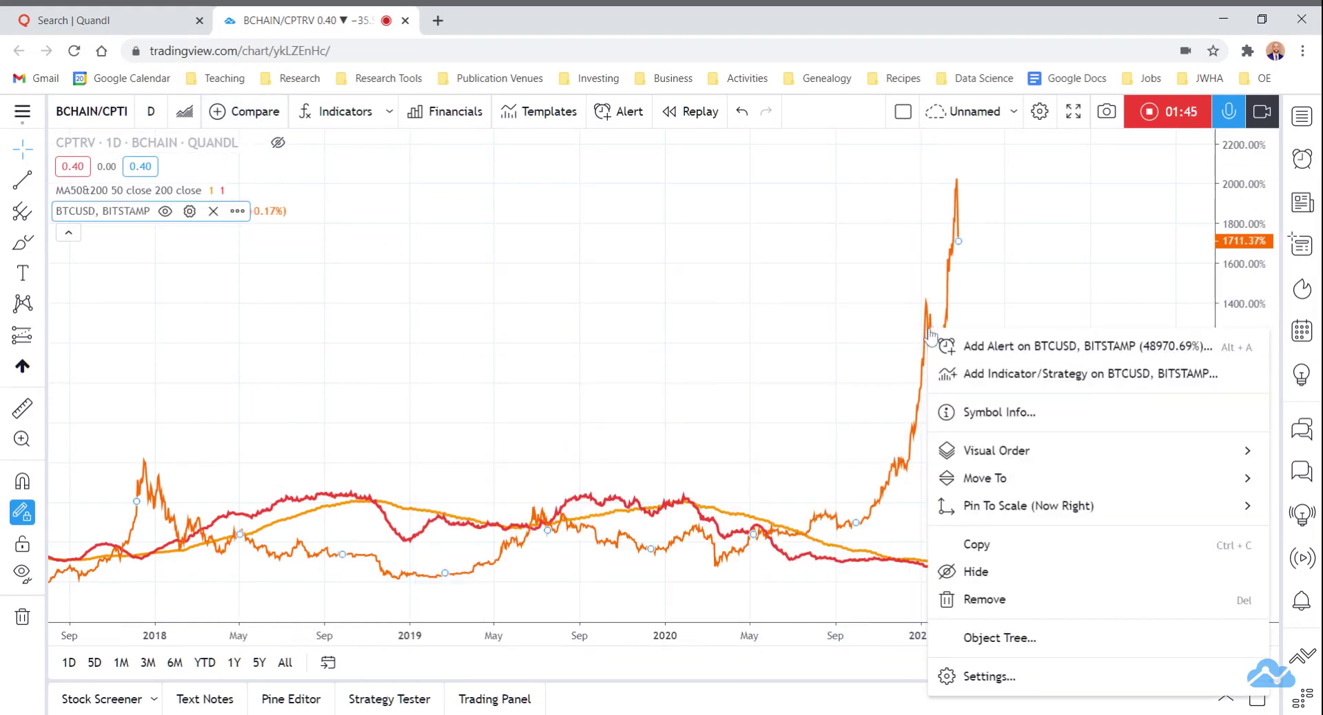
pyautogui.click(1033, 672)
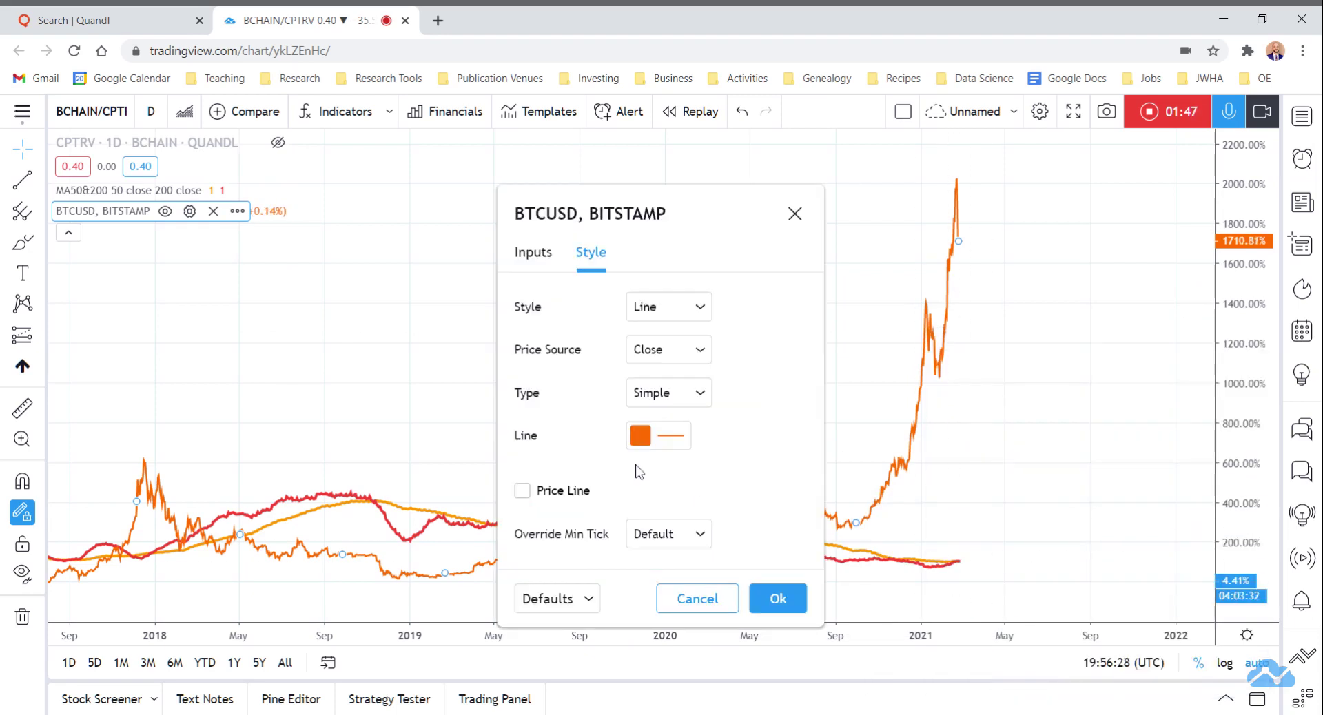
pyautogui.click(643, 437)
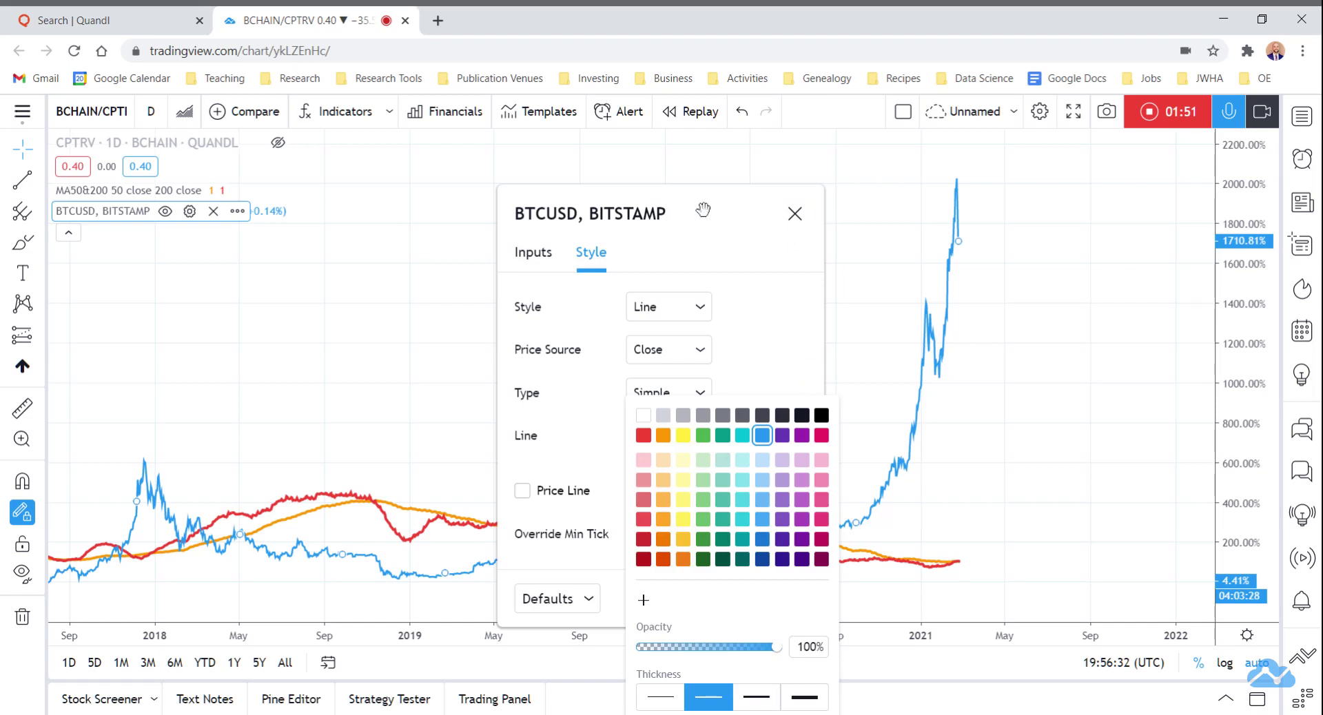
pyautogui.moveTo(703, 209); pyautogui.dragTo(744, 137)
pyautogui.click(822, 529)
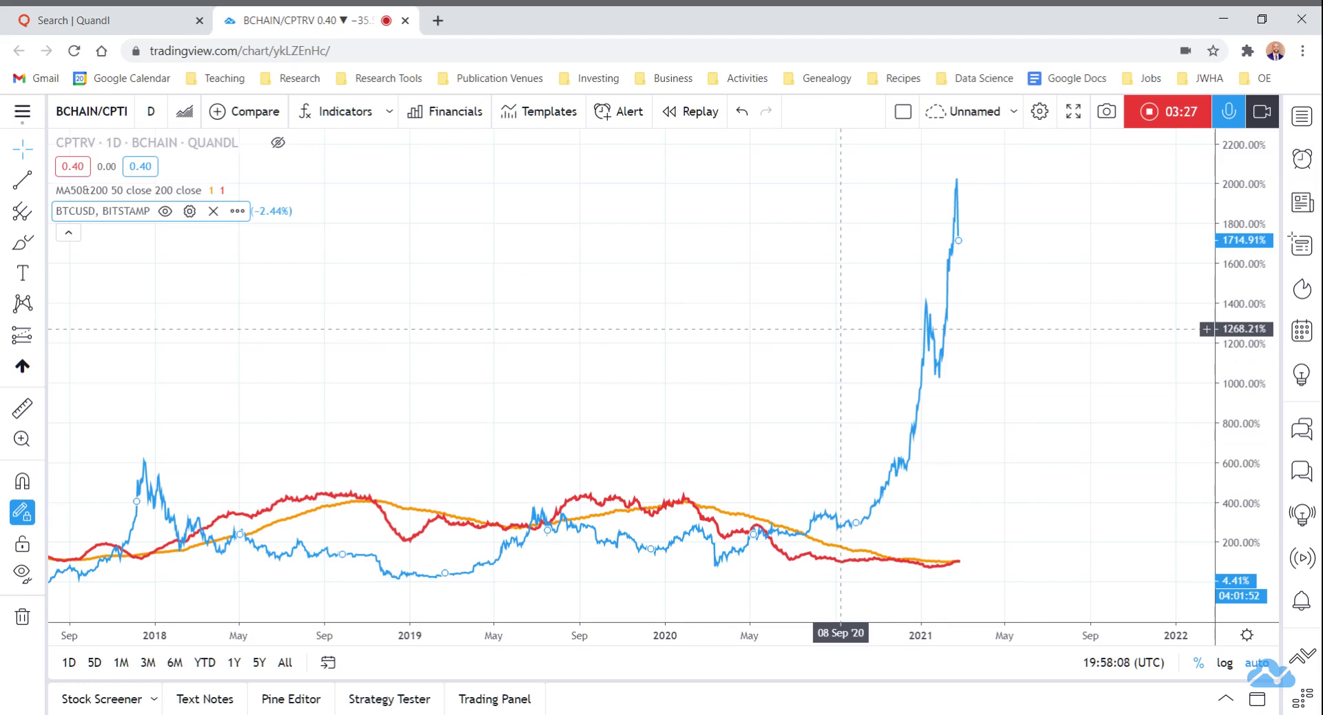
# Step: Search Quandl for 'federal reserve' and open the Federal Reserve Economic Data (FRED) product page
pyautogui.click(104, 20)
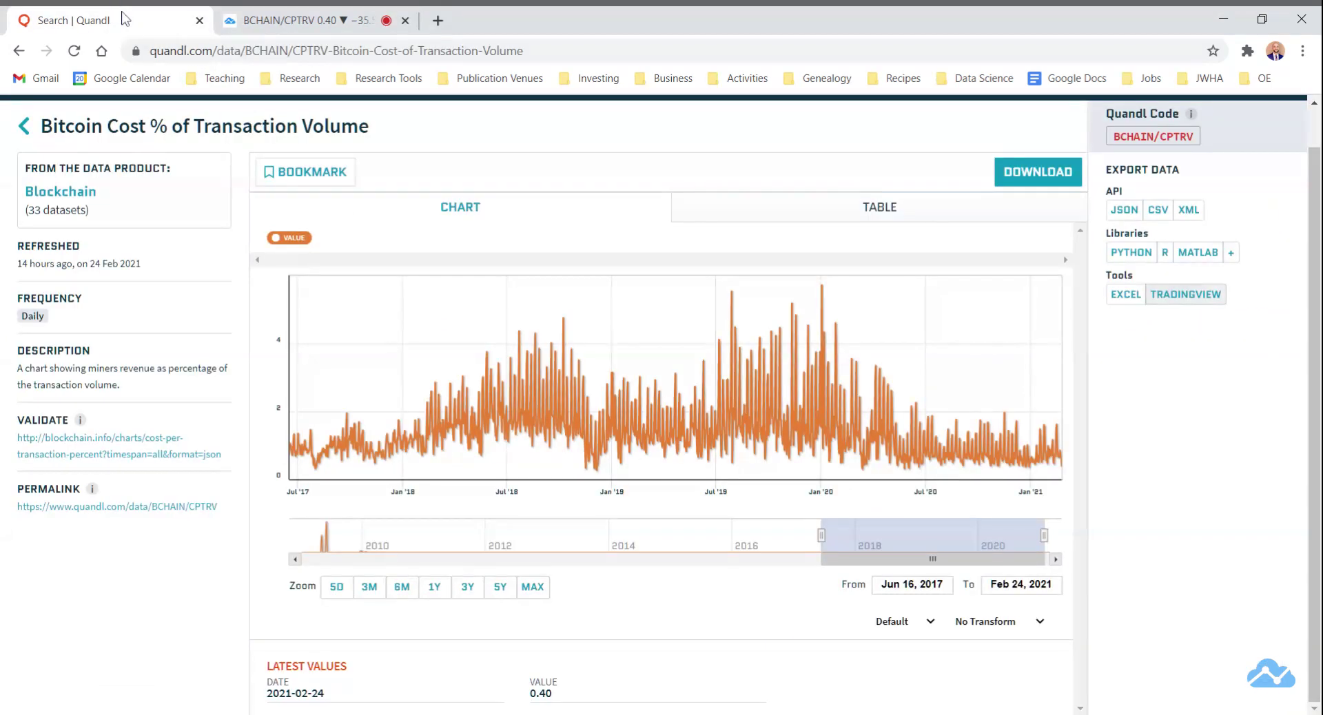
pyautogui.scroll(1, 434, 231)
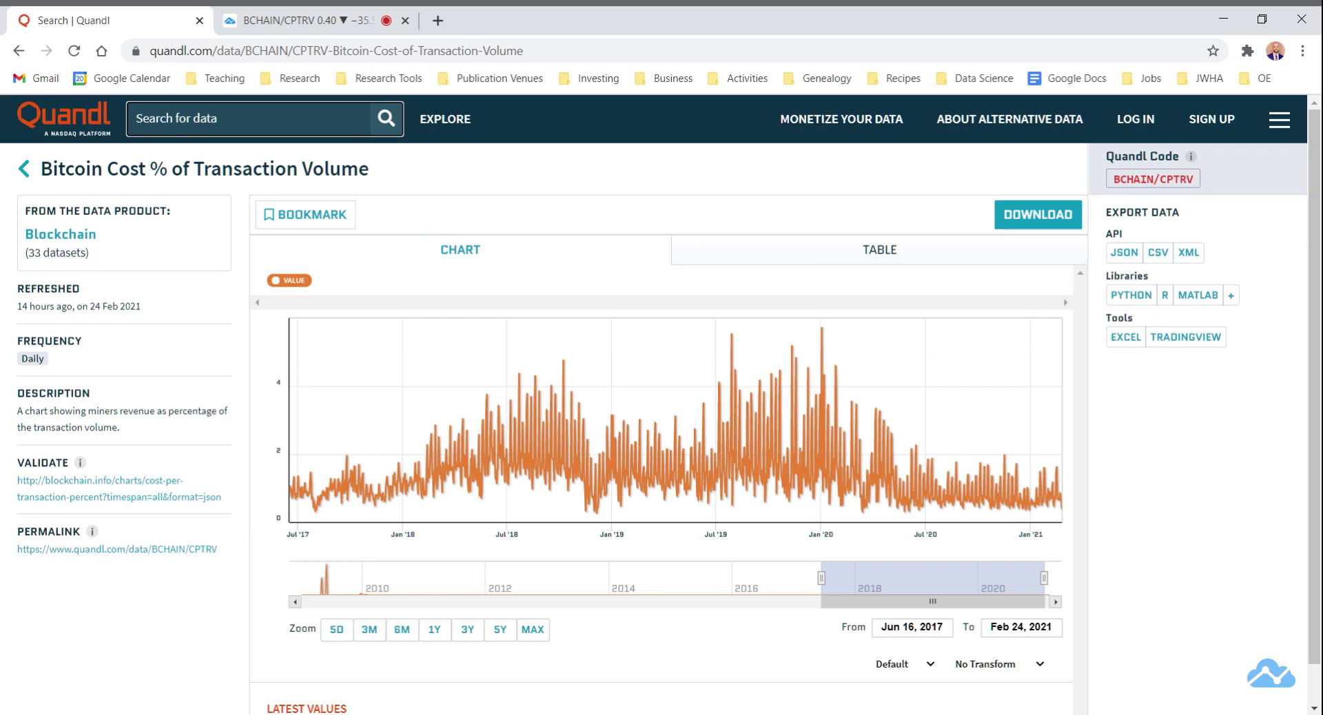
pyautogui.click(138, 118)
pyautogui.write('federal reserve')
pyautogui.press('Return')
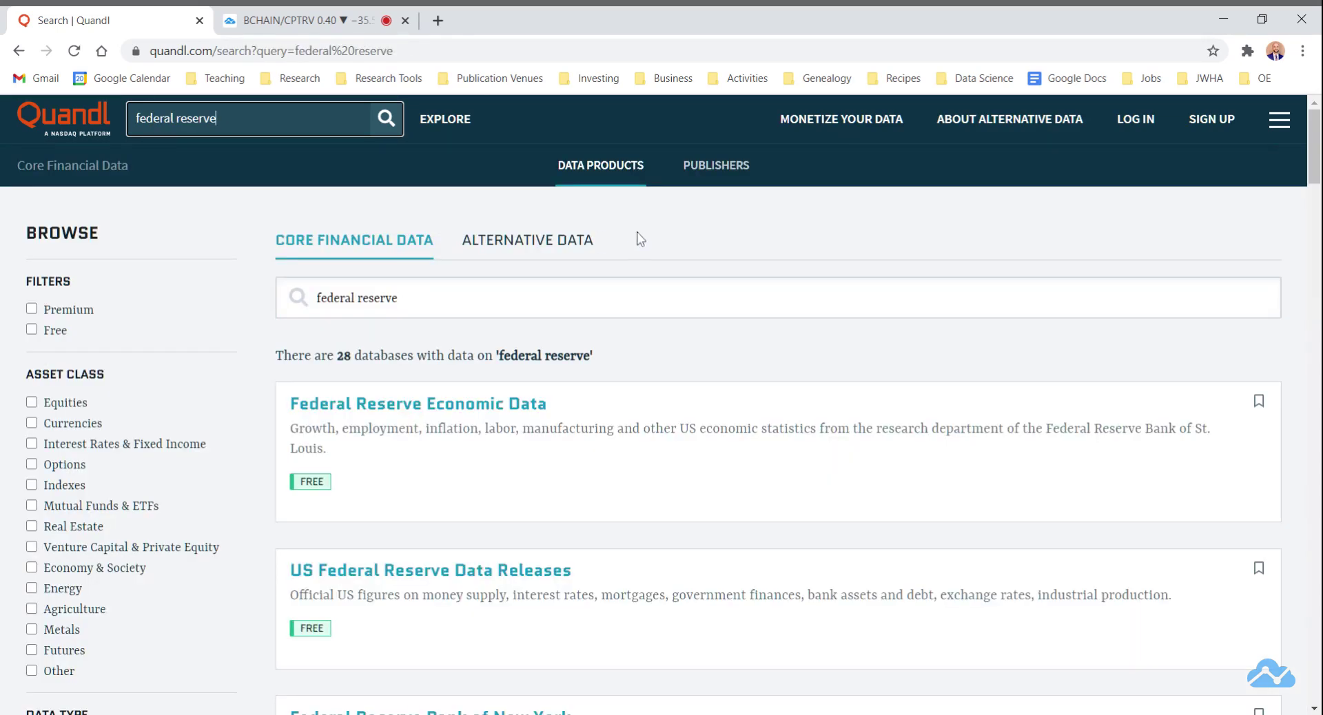
pyautogui.scroll(-2, 704, 255)
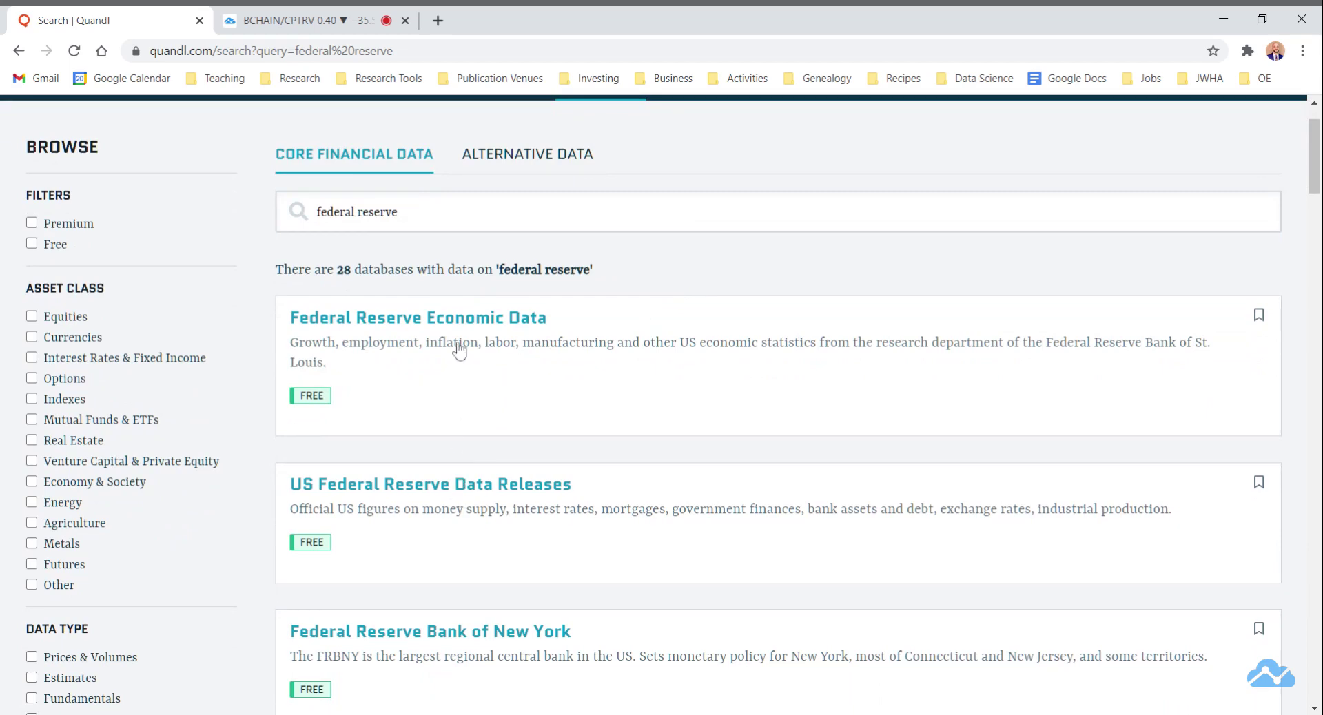
pyautogui.click(457, 319)
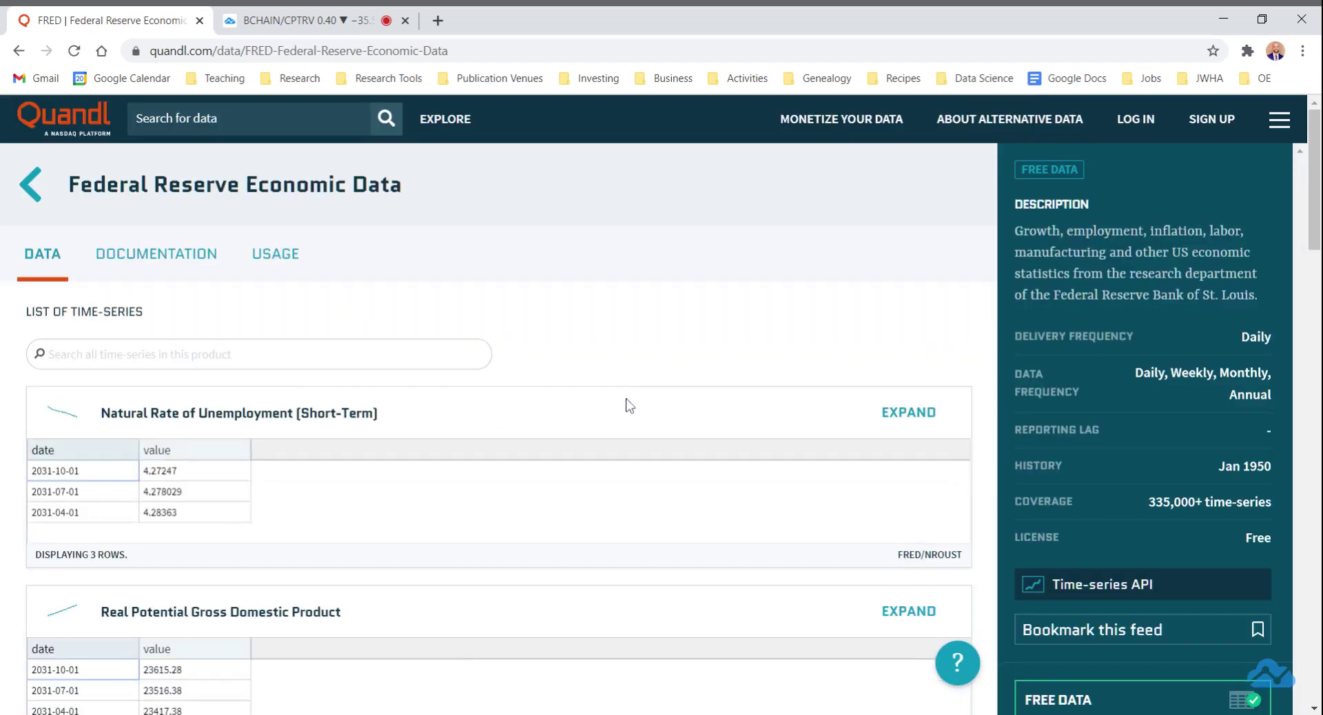
# Step: View the Natural Rate of Unemployment series, then go back to the FRED list
pyautogui.scroll(-2, 541, 358)
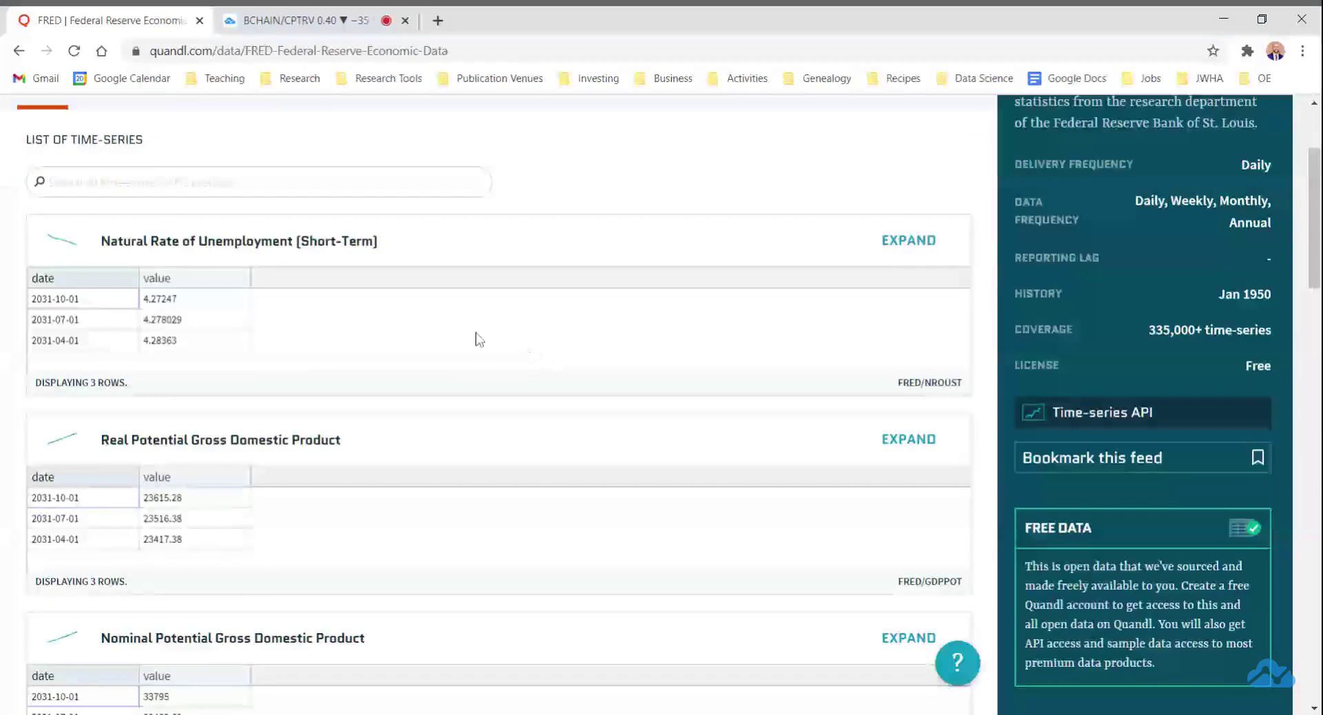
pyautogui.click(286, 243)
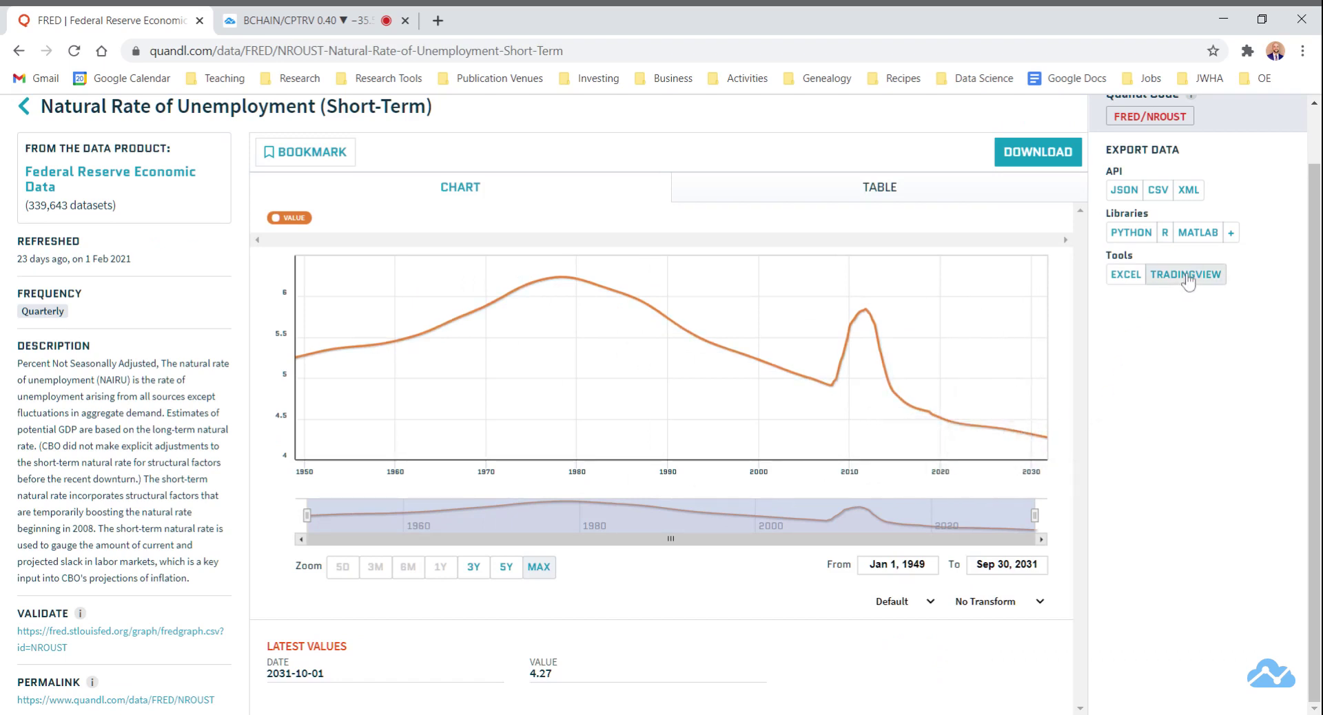
pyautogui.click(26, 112)
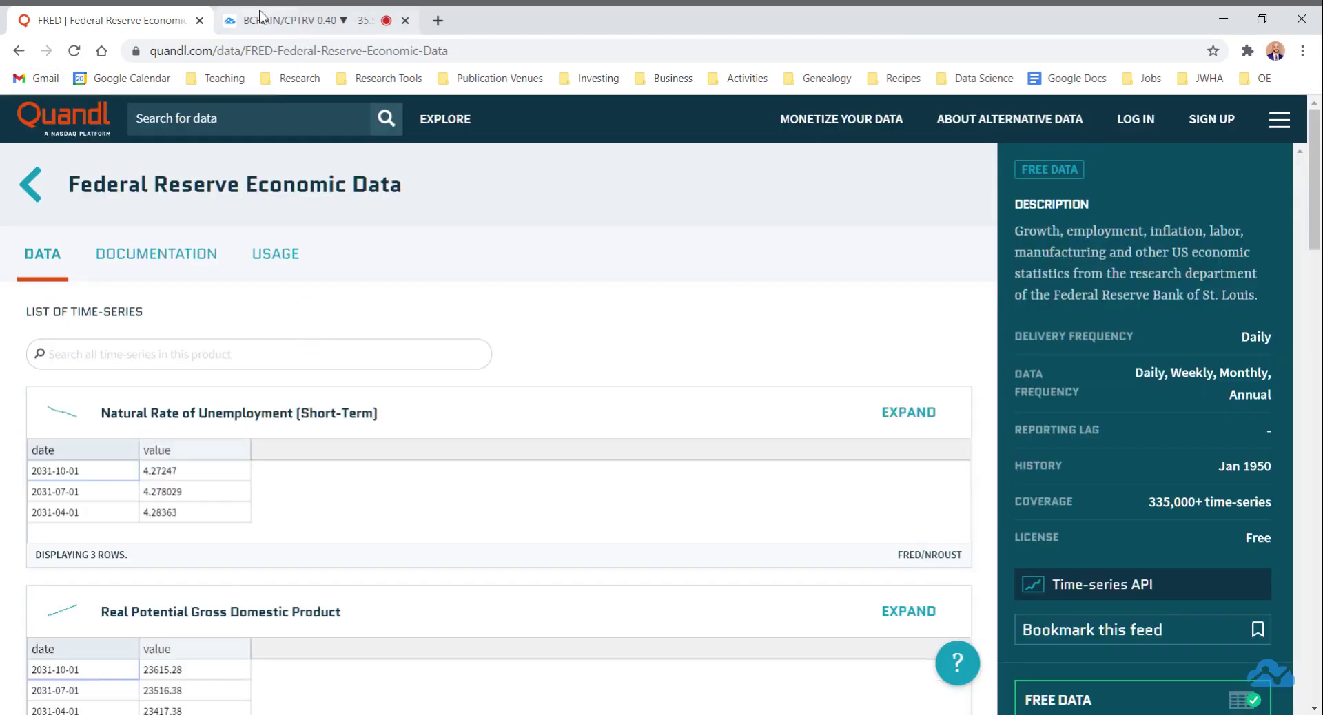
# Step: Scroll the FRED list and bring the TradingView chart back to the front
pyautogui.click(263, 19)
pyautogui.click(114, 15)
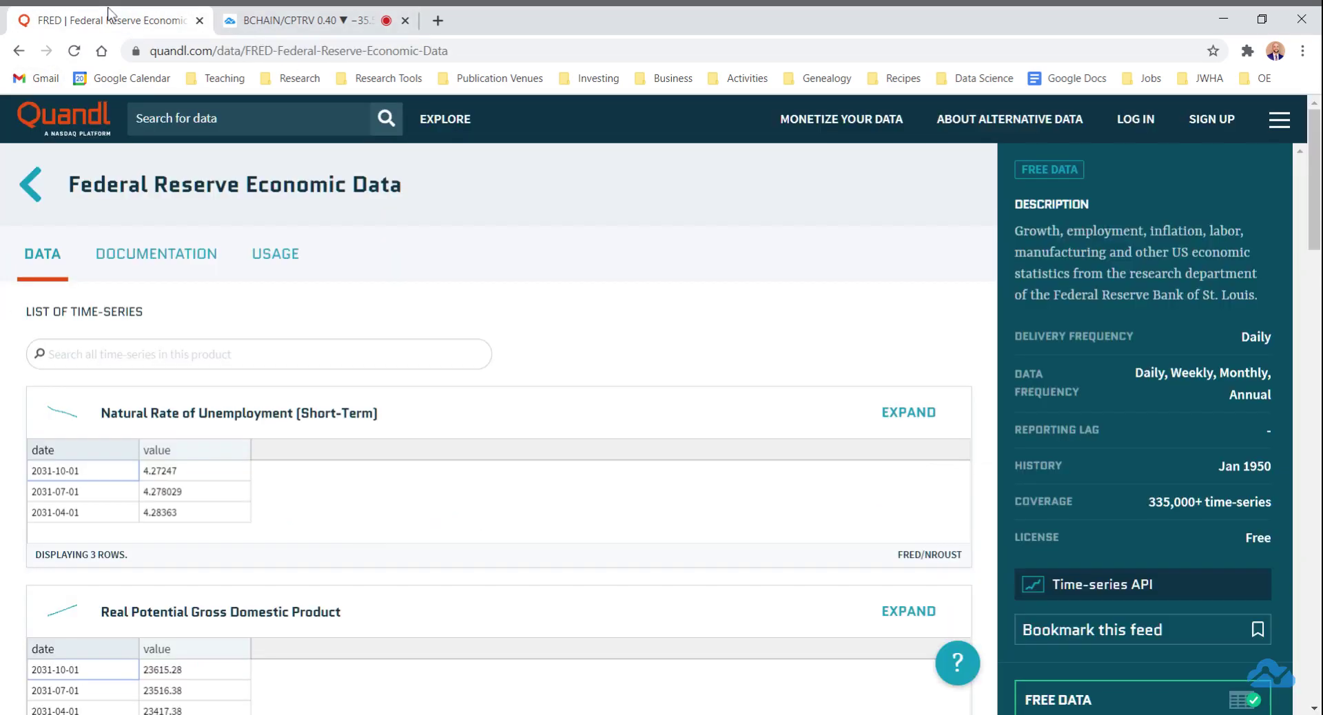
pyautogui.click(335, 14)
pyautogui.click(133, 12)
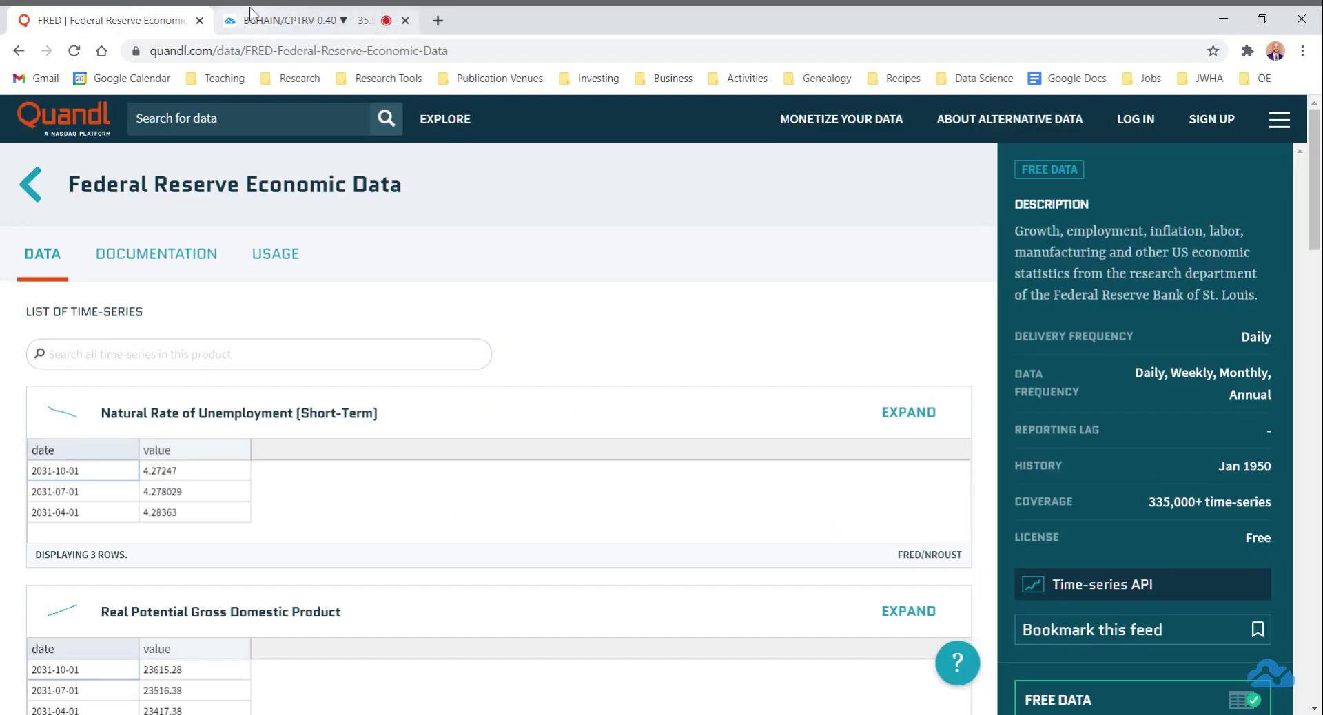
pyautogui.scroll(-7, 333, 325)
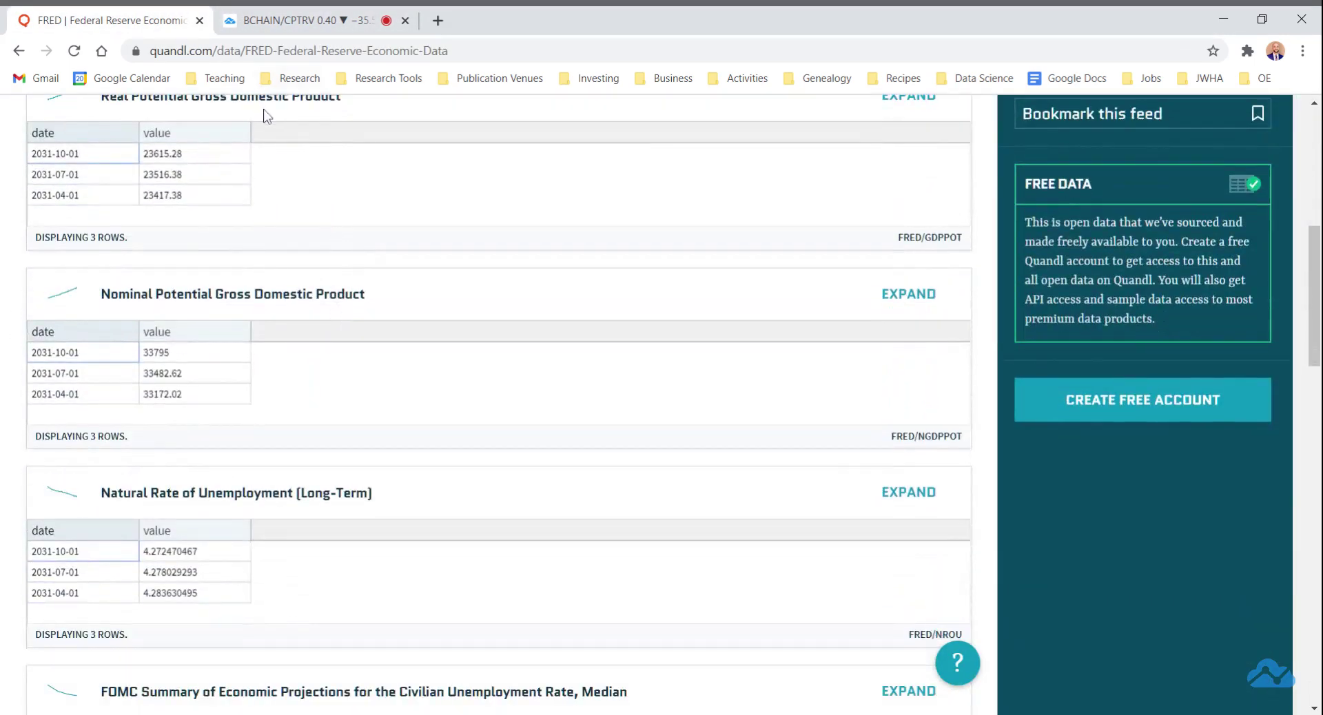
pyautogui.click(251, 14)
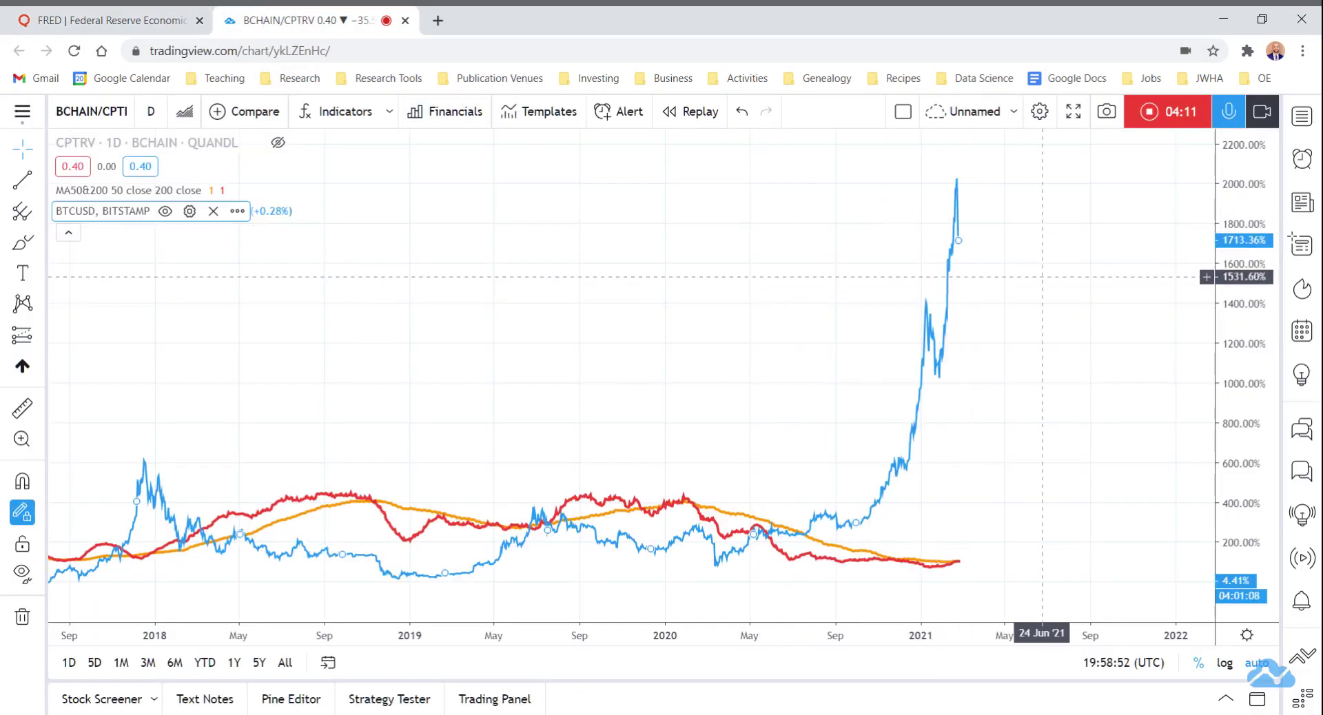